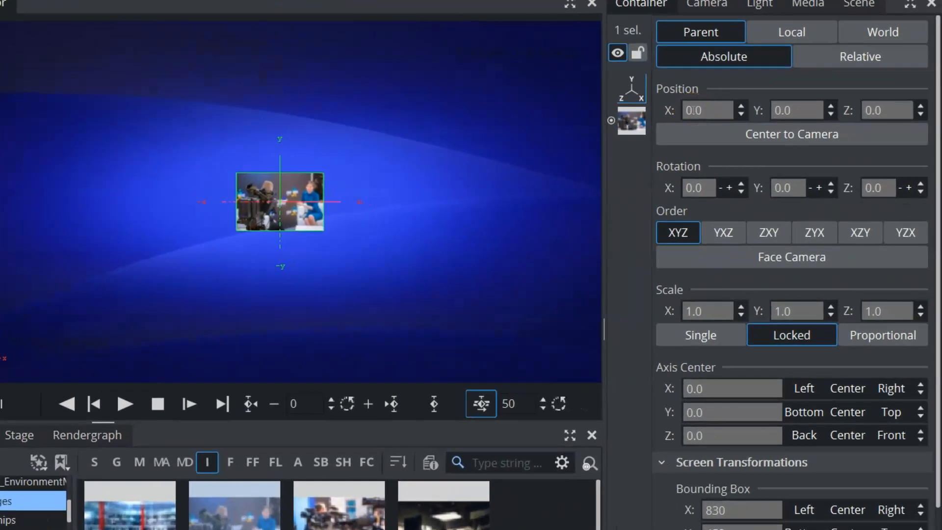
# Step: Set the bigstock-Moscow-Russia image's X position to 5.0 and its locked scale to 3.48
pyautogui.moveTo(692, 109); pyautogui.dragTo(697, 111)
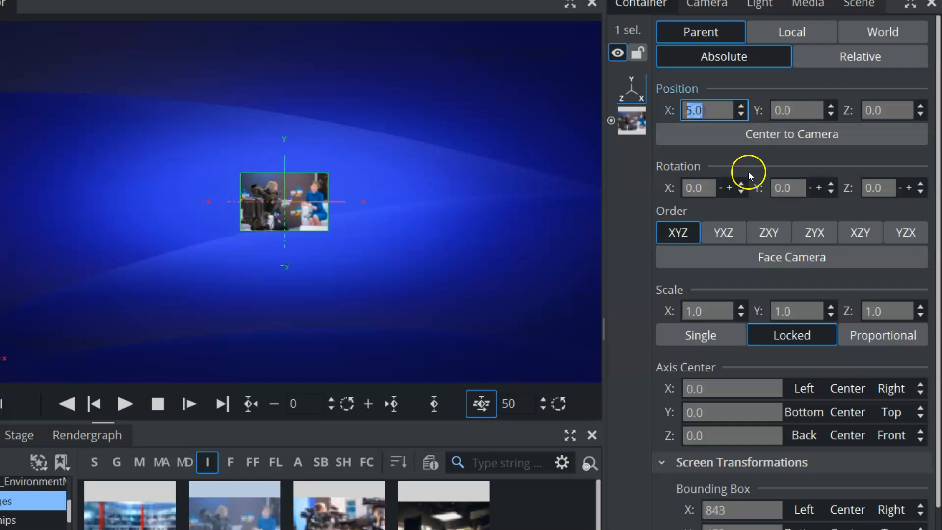
pyautogui.moveTo(782, 310); pyautogui.dragTo(921, 319)
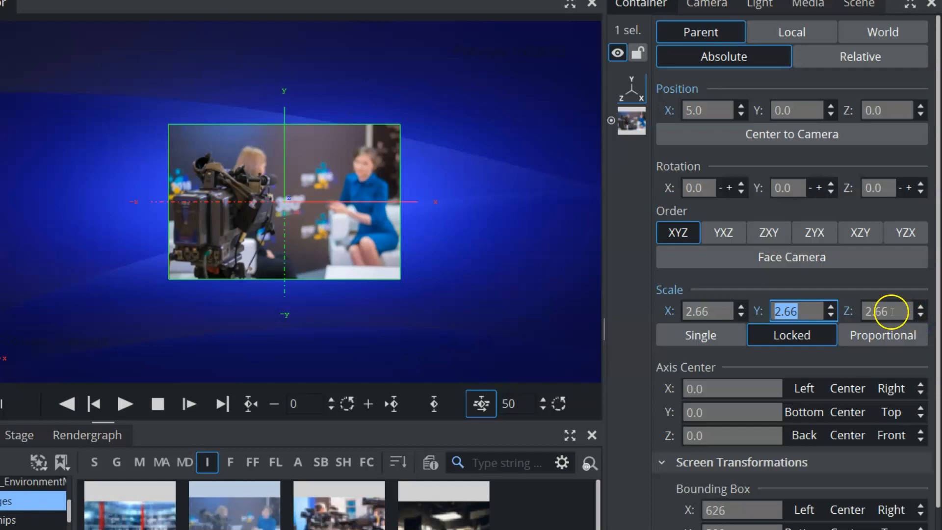
pyautogui.moveTo(793, 310); pyautogui.dragTo(856, 309)
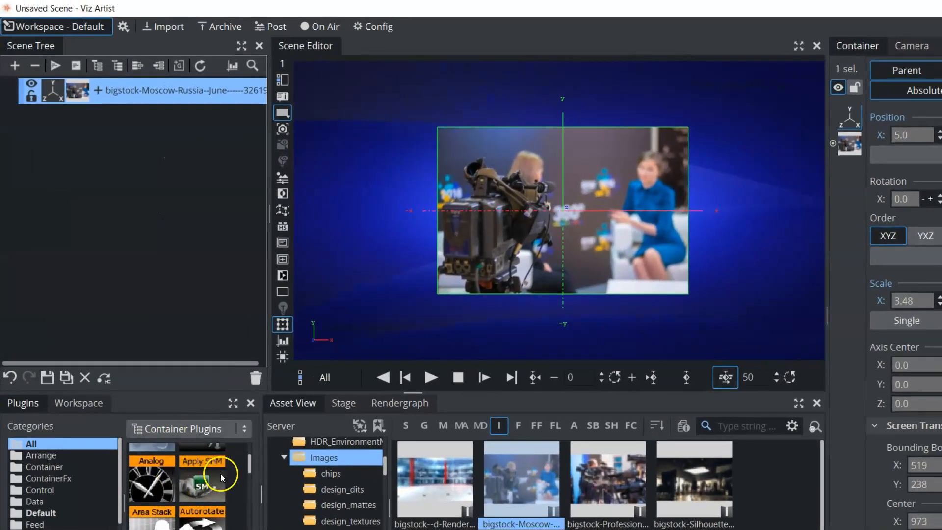
# Step: Add a Cube from the geometry plugins to the scene tree below the image container
pyautogui.click(206, 429)
pyautogui.click(183, 460)
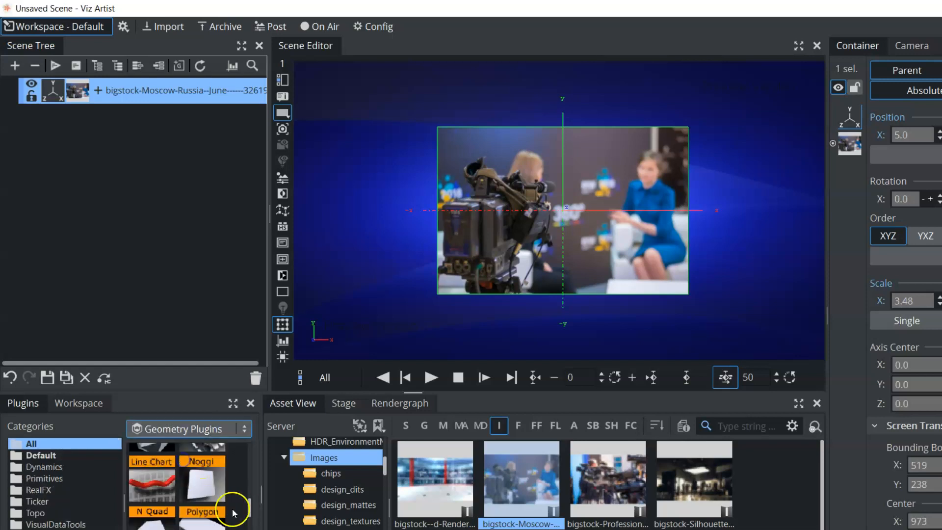
pyautogui.scroll(-10, 249, 510)
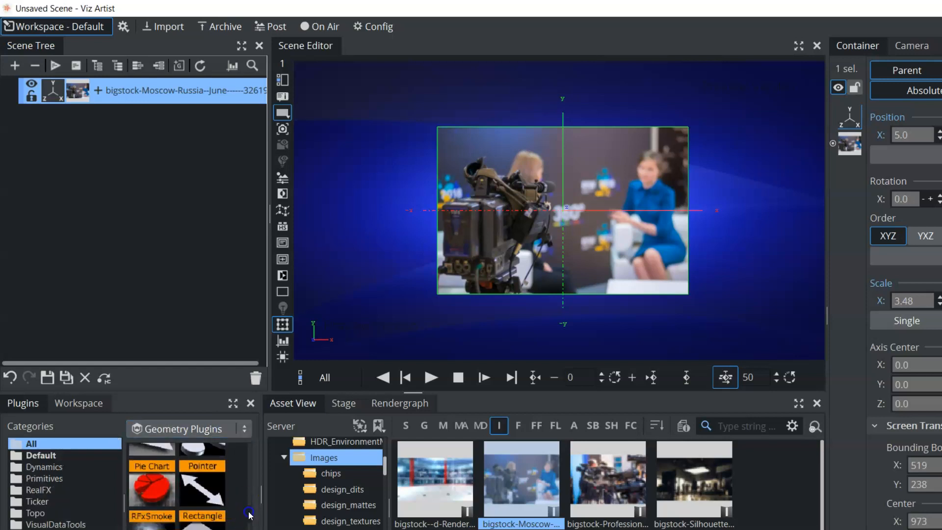
pyautogui.scroll(-10, 245, 523)
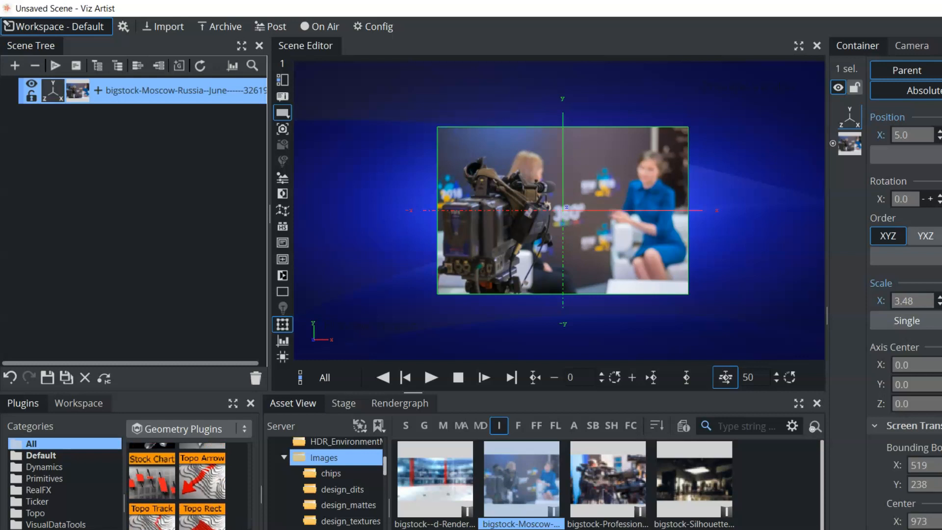
pyautogui.moveTo(247, 515); pyautogui.dragTo(117, 233)
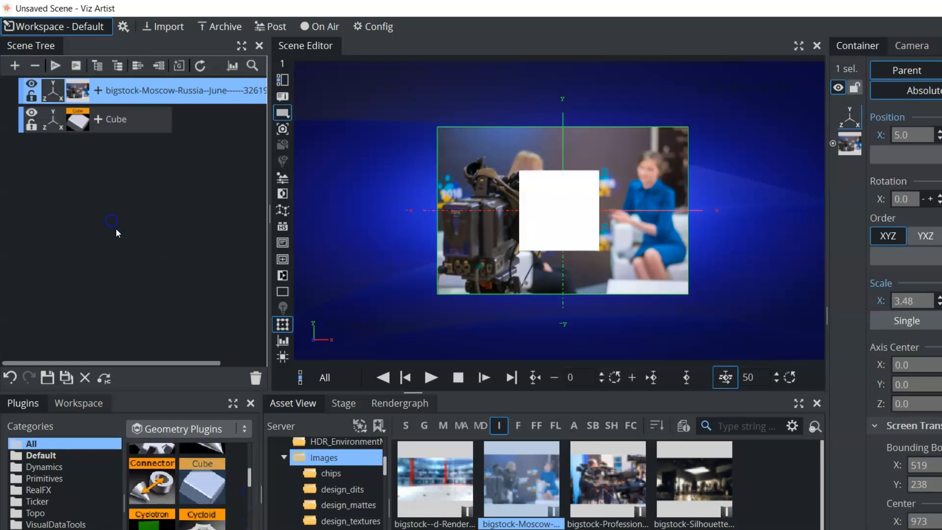
# Step: Delete the bigstock-Moscow-Russia image container and scale the cube uniformly to 1.9
pyautogui.click(255, 378)
pyautogui.click(53, 92)
pyautogui.moveTo(939, 301); pyautogui.dragTo(941, 301)
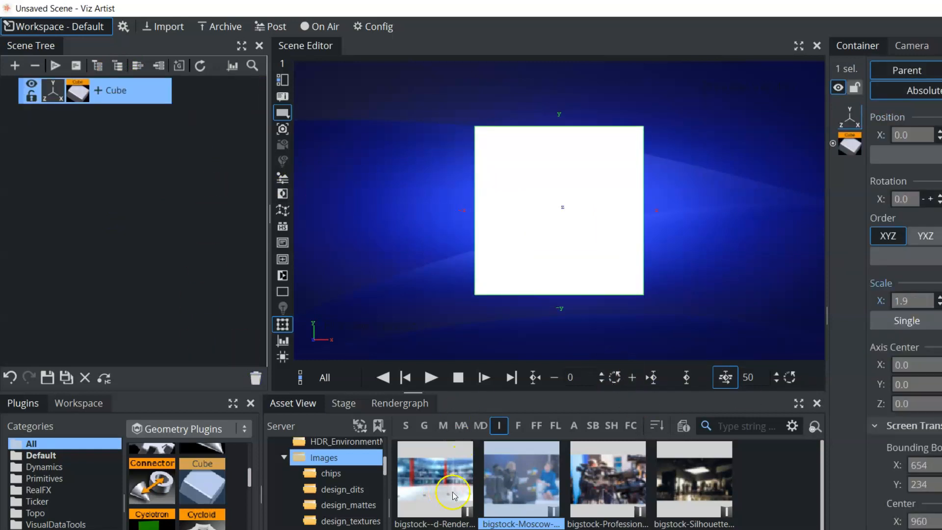
# Step: Apply the bigstock-Professional-Digital image to the cube as a texture and open the texture's properties
pyautogui.moveTo(606, 528); pyautogui.dragTo(559, 446)
pyautogui.moveTo(180, 72); pyautogui.dragTo(117, 95)
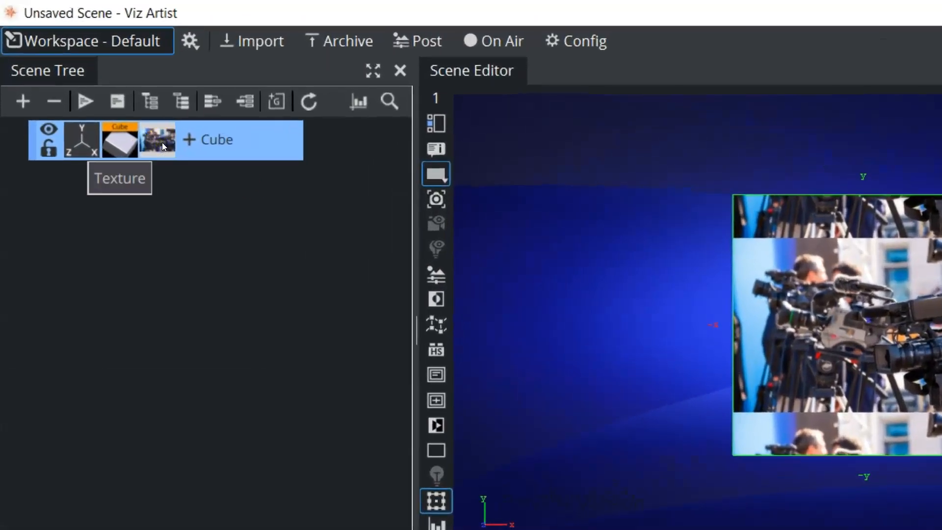
pyautogui.click(162, 141)
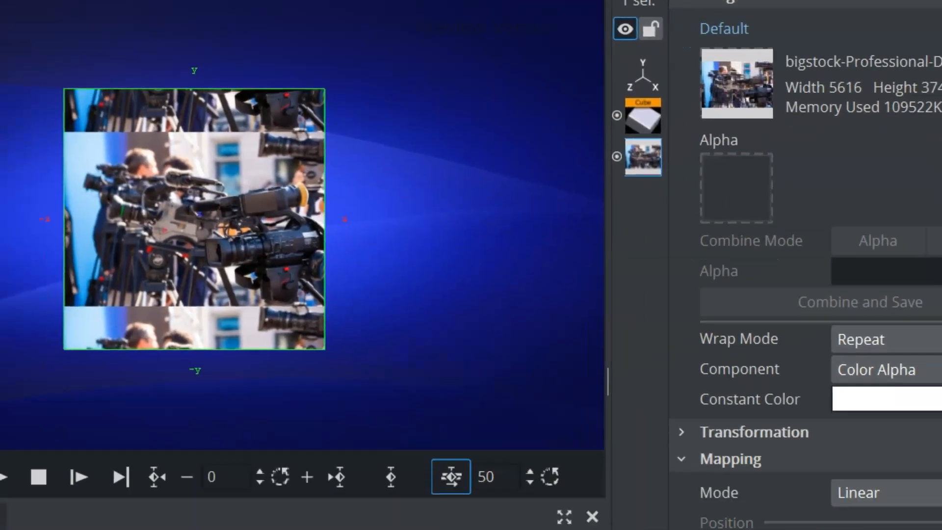
# Step: Apply the 4Dots image from the design_dits folder as the texture's alpha and remove it again
pyautogui.scroll(-2, 208, 466)
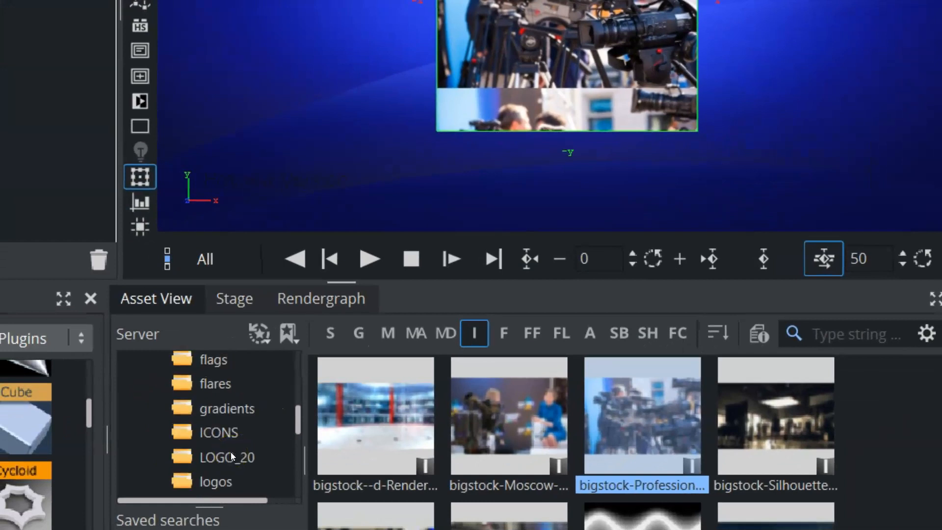
pyautogui.scroll(2, 230, 452)
pyautogui.click(232, 427)
pyautogui.moveTo(378, 427); pyautogui.dragTo(647, 253)
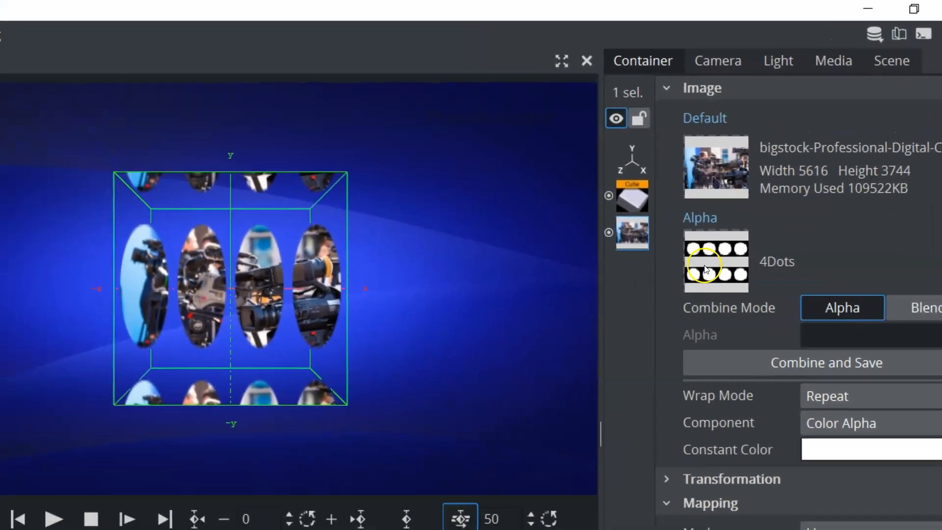
pyautogui.moveTo(705, 270); pyautogui.dragTo(279, 436)
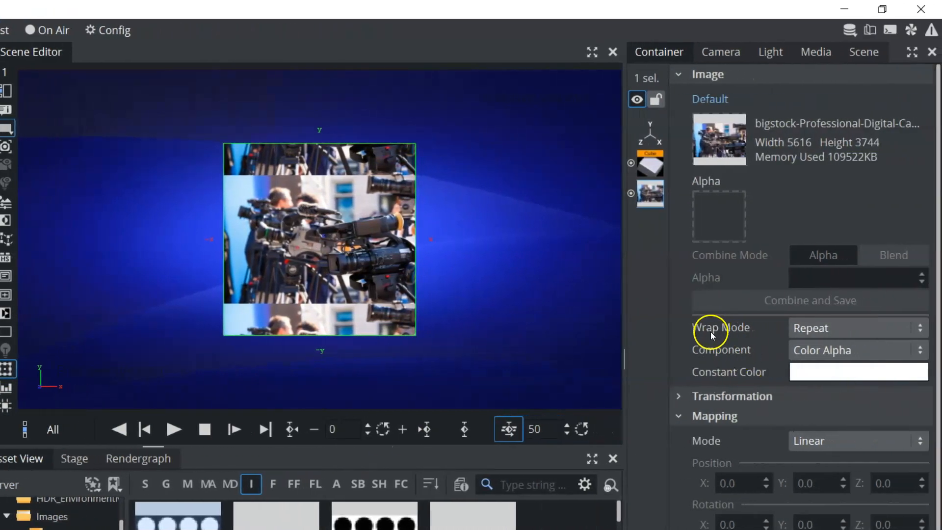
# Step: Try the Clamp wrap mode on the texture, set its component to Color and return the wrap mode to Repeat
pyautogui.click(828, 329)
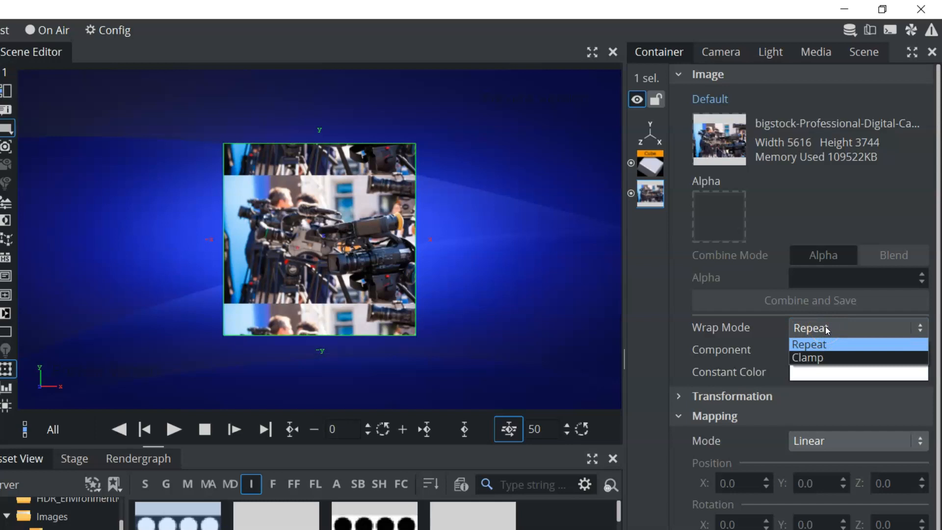
pyautogui.click(812, 358)
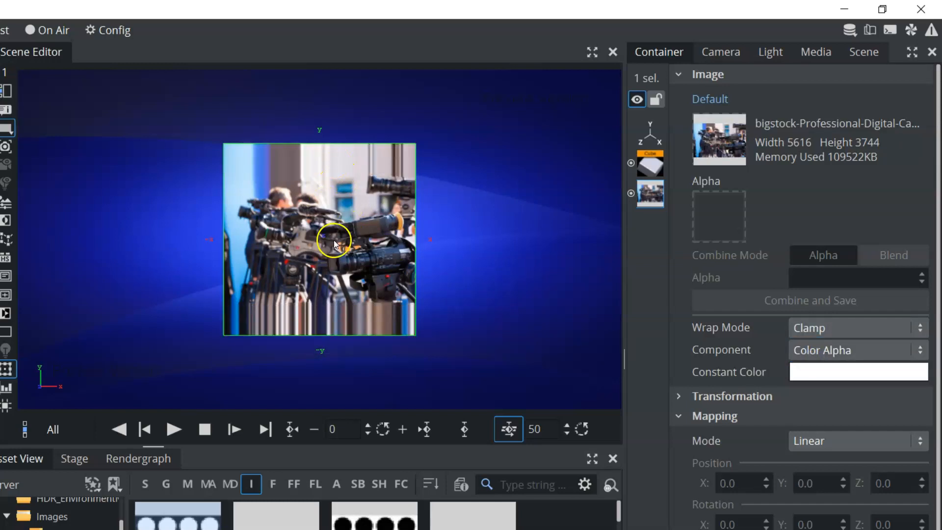
pyautogui.click(856, 352)
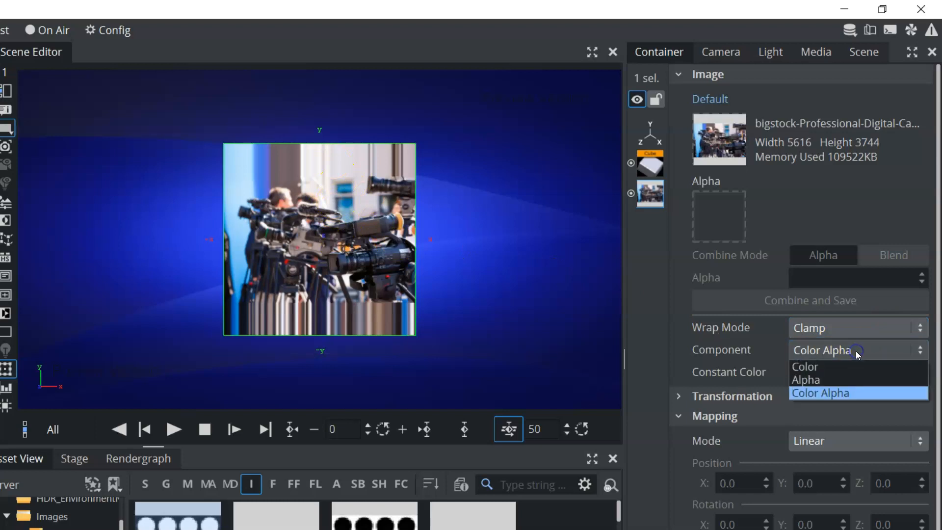
pyautogui.click(824, 368)
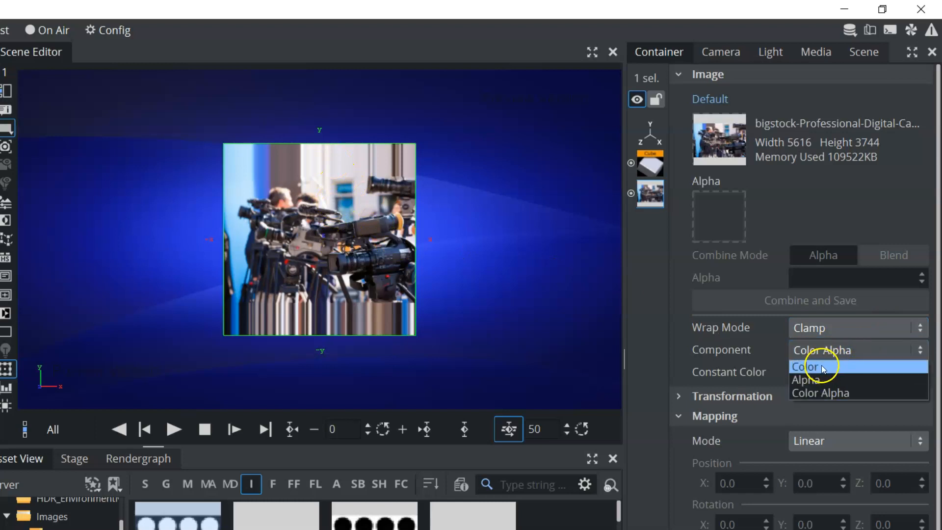
pyautogui.click(833, 326)
pyautogui.click(826, 344)
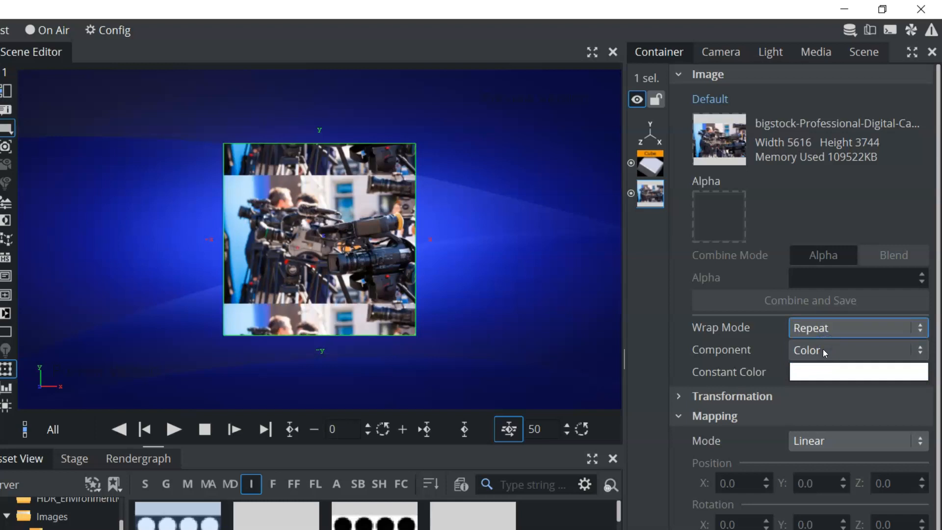
pyautogui.click(816, 372)
pyautogui.click(806, 374)
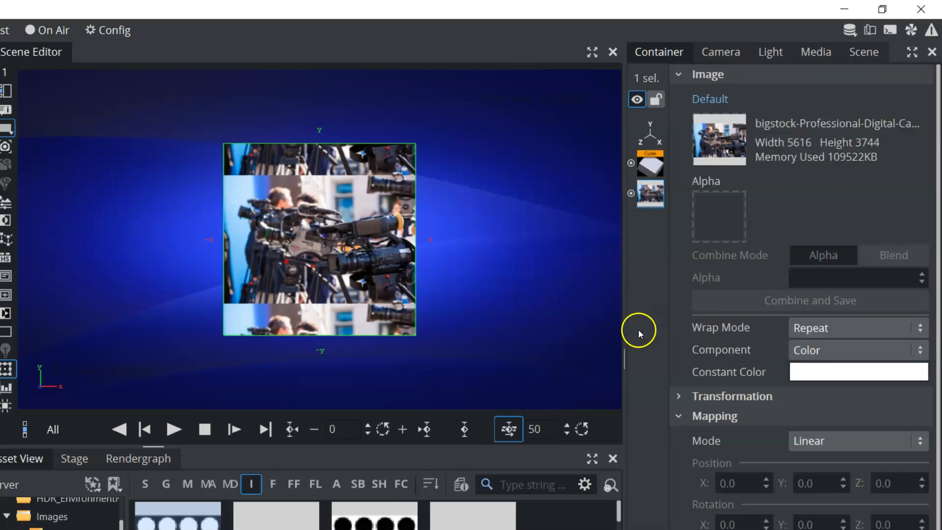
# Step: Set the texture's transformation position to X -9.9, Y -7.2 and its center Y to -0.6
pyautogui.click(678, 397)
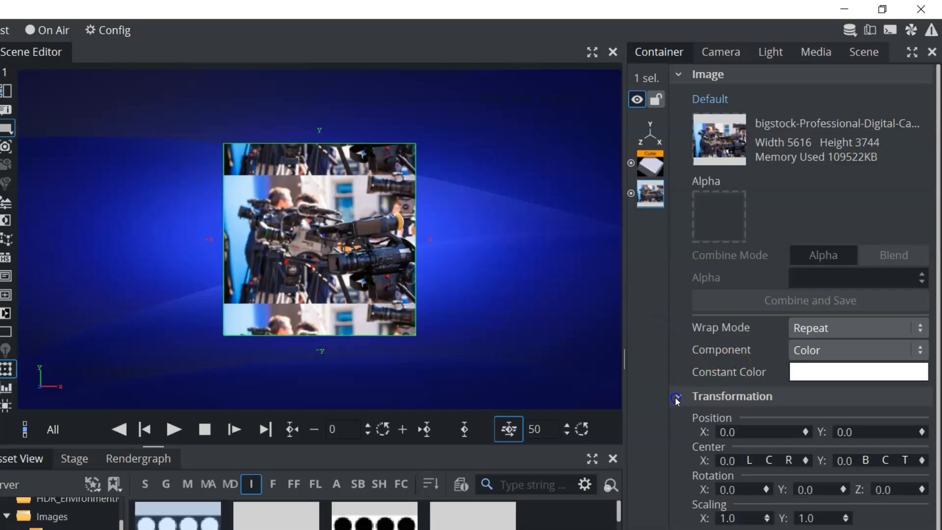
pyautogui.scroll(-3, 695, 381)
pyautogui.moveTo(750, 378); pyautogui.dragTo(623, 386)
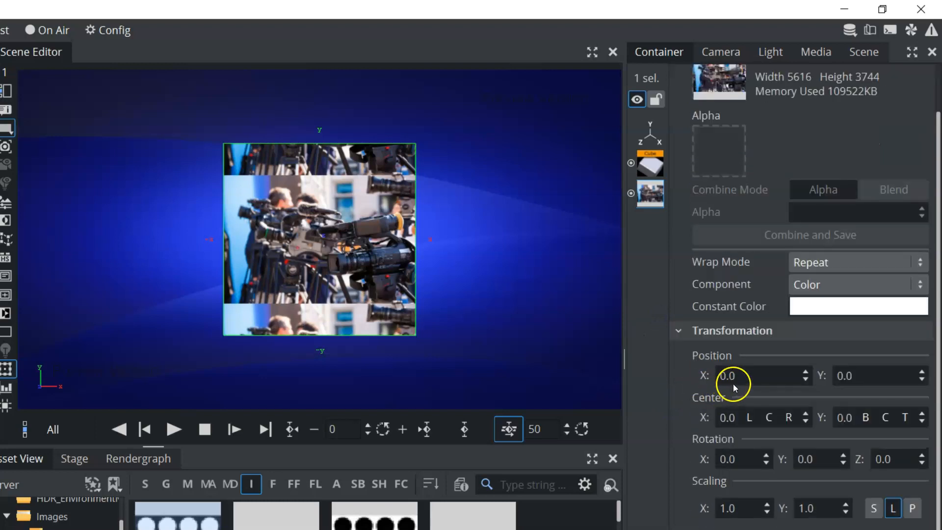
pyautogui.moveTo(839, 394); pyautogui.dragTo(770, 394)
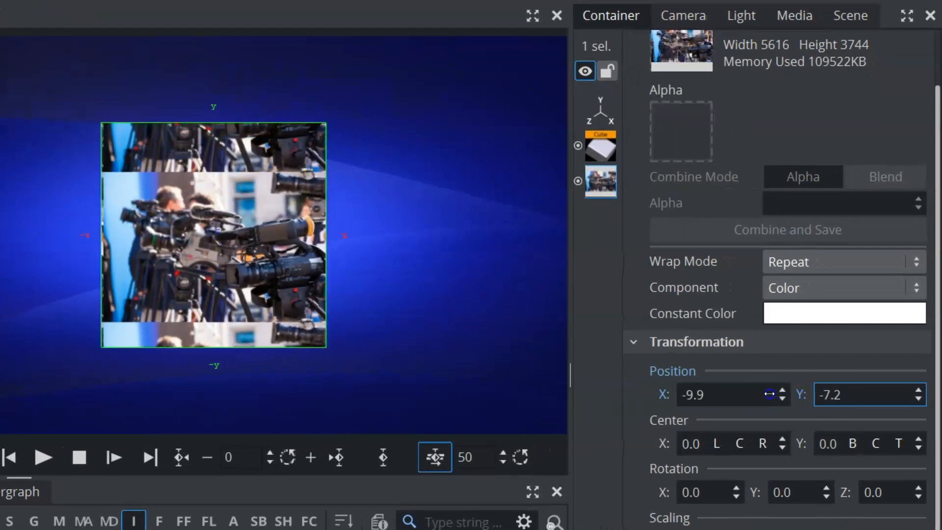
pyautogui.moveTo(707, 443); pyautogui.dragTo(653, 443)
pyautogui.moveTo(820, 444); pyautogui.dragTo(778, 430)
# Step: Rotate the texture to X 2.0, Y 12.0, Z 11.0 and set its locked scaling to 1.37
pyautogui.moveTo(727, 492)
pyautogui.mouseDown()
pyautogui.moveTo(736, 492)
pyautogui.moveTo(715, 493)
pyautogui.mouseUp()
pyautogui.moveTo(778, 492)
pyautogui.mouseDown()
pyautogui.moveTo(801, 493)
pyautogui.moveTo(785, 492)
pyautogui.mouseUp()
pyautogui.moveTo(860, 491); pyautogui.dragTo(871, 491)
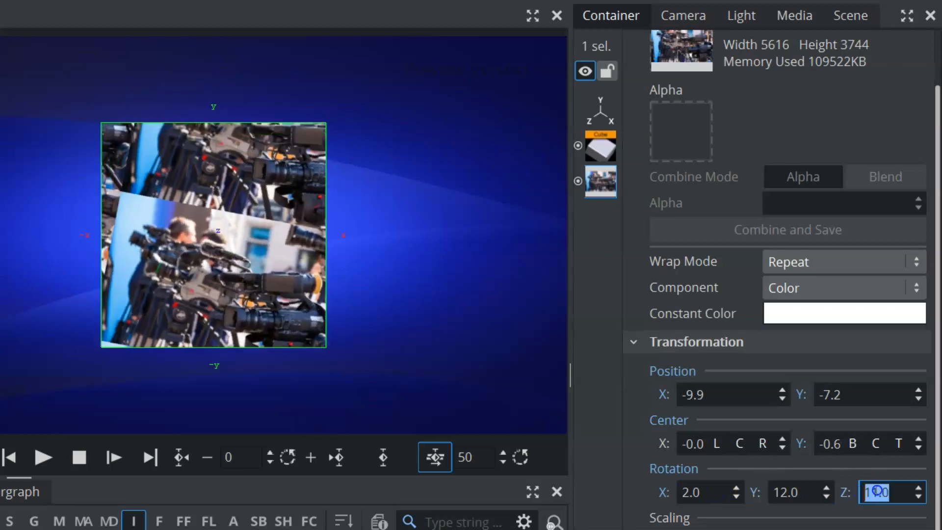
pyautogui.moveTo(718, 488); pyautogui.dragTo(798, 486)
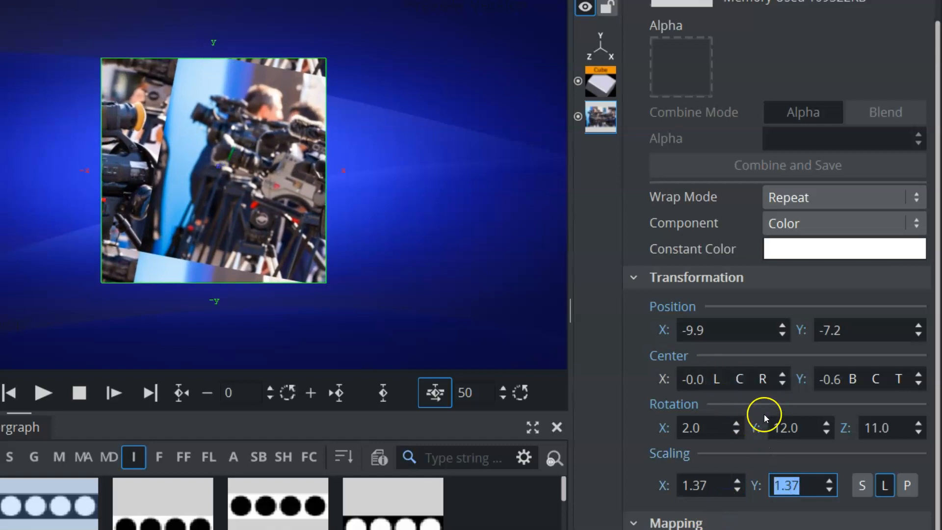
# Step: Reset the texture's Y and Z rotation to 0.0, its scaling to 1.0 and both center values to 0.0
pyautogui.click(754, 425)
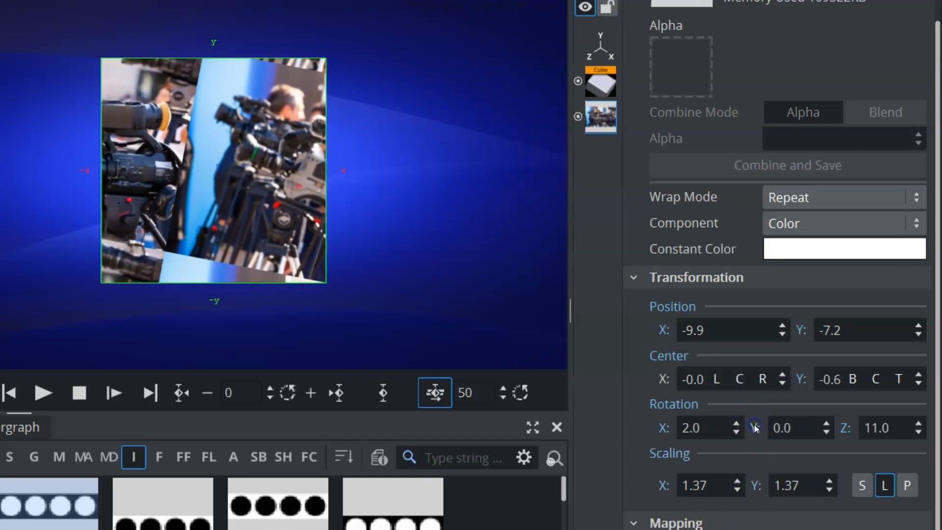
pyautogui.click(756, 486)
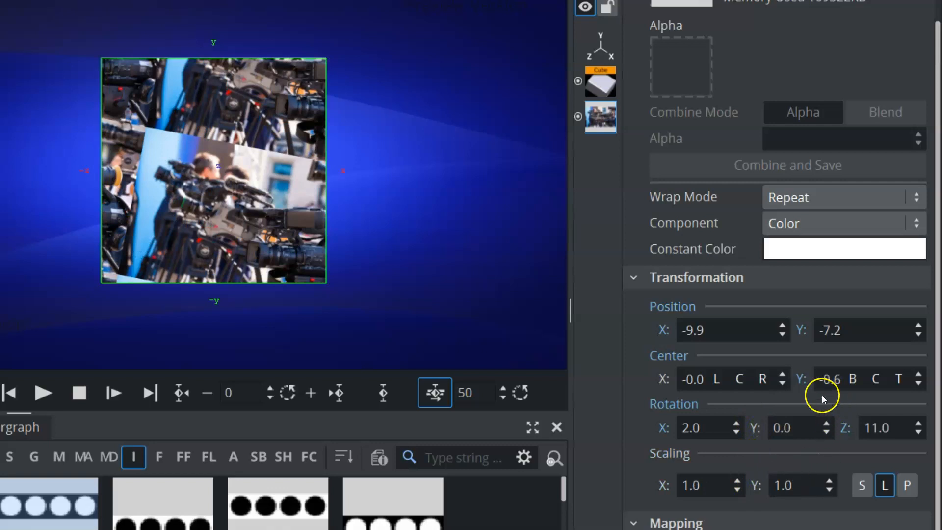
pyautogui.click(844, 428)
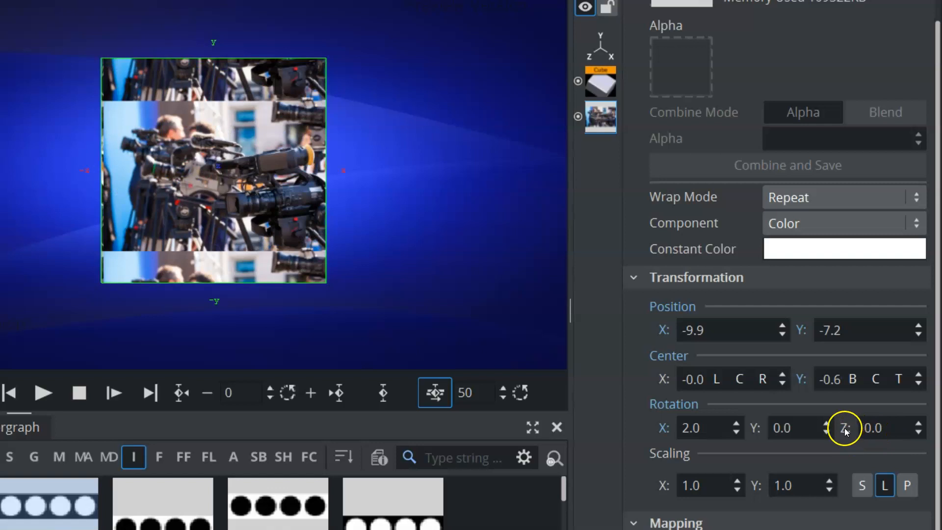
pyautogui.click(664, 380)
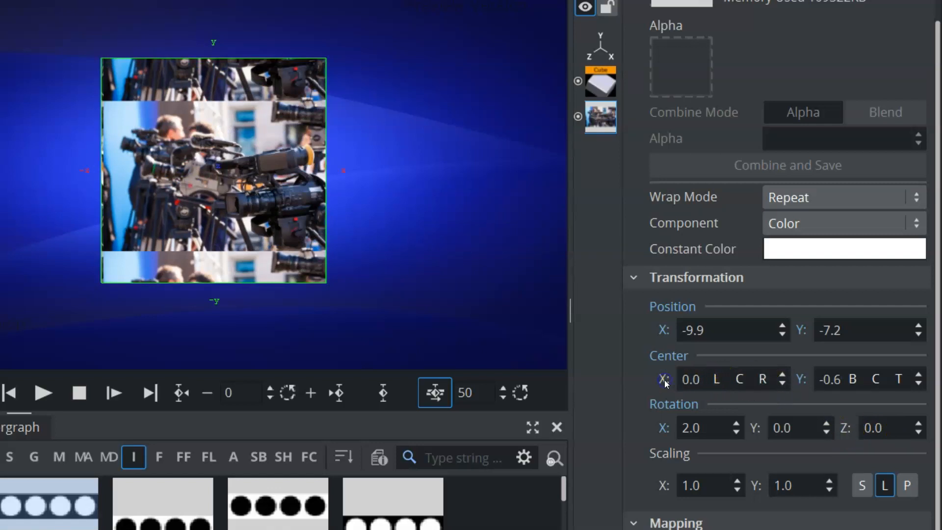
pyautogui.click(804, 380)
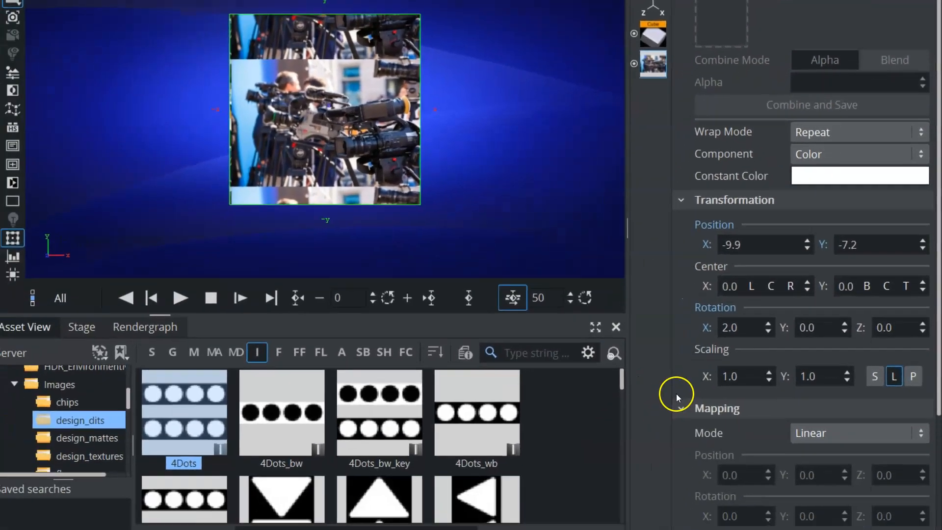
# Step: Set the texture's mapping mode to Vertex and reset its Y position to 0.0
pyautogui.scroll(-5, 884, 353)
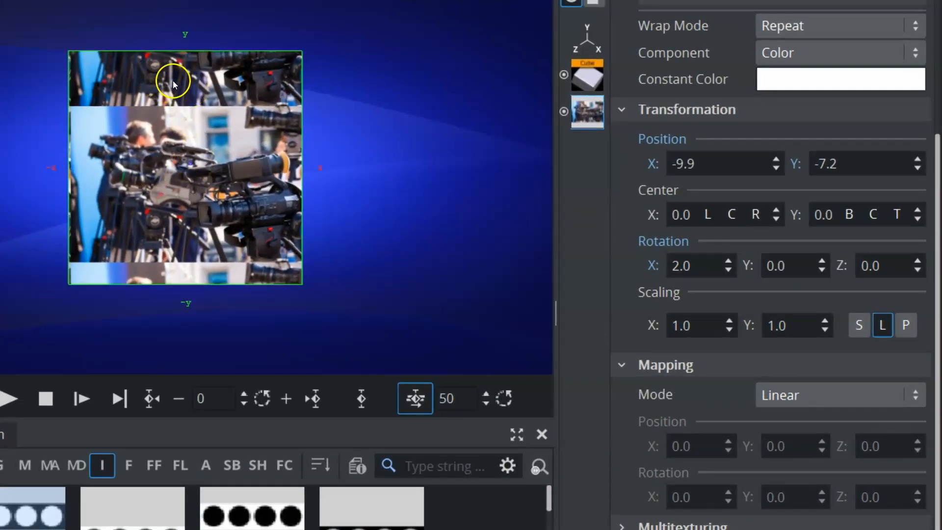
pyautogui.click(802, 400)
pyautogui.click(790, 417)
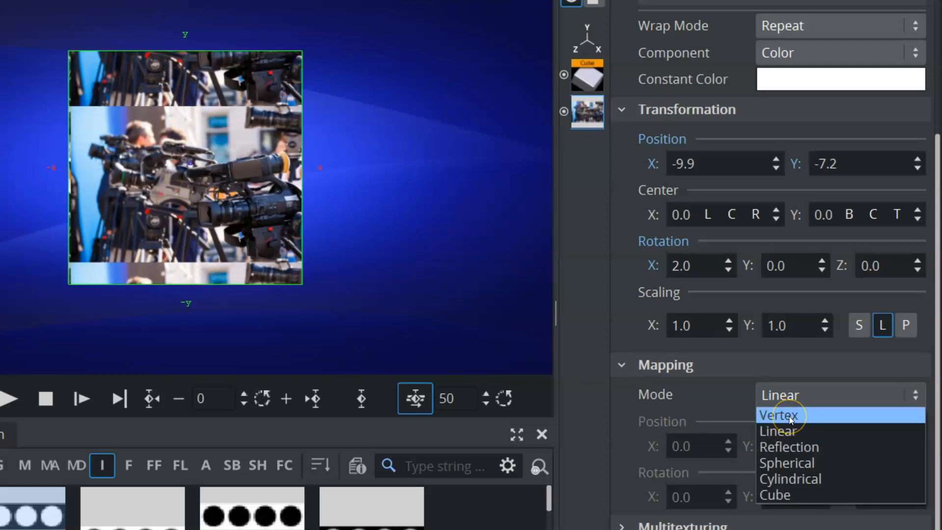
pyautogui.click(790, 421)
pyautogui.click(799, 161)
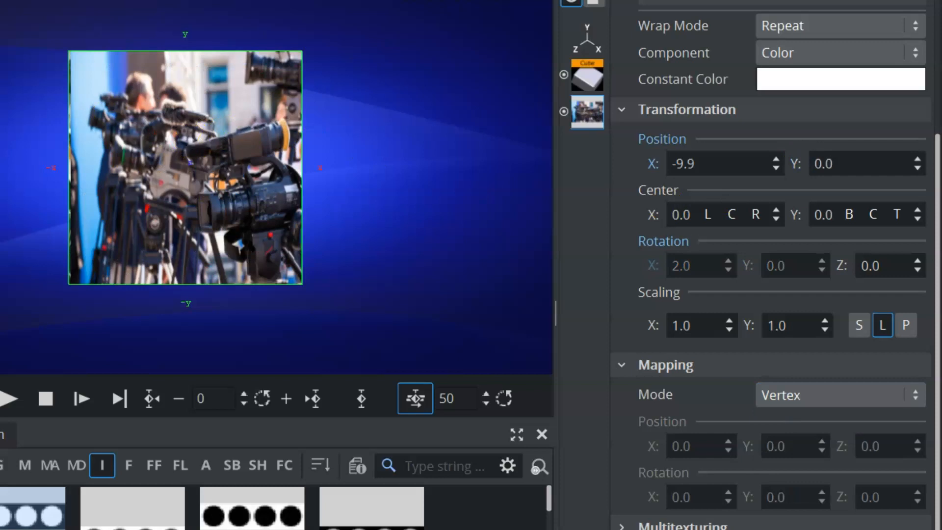
# Step: Rotate the cube to 45.0 on Y and tilt it on X so that three faces show
pyautogui.click(195, 158)
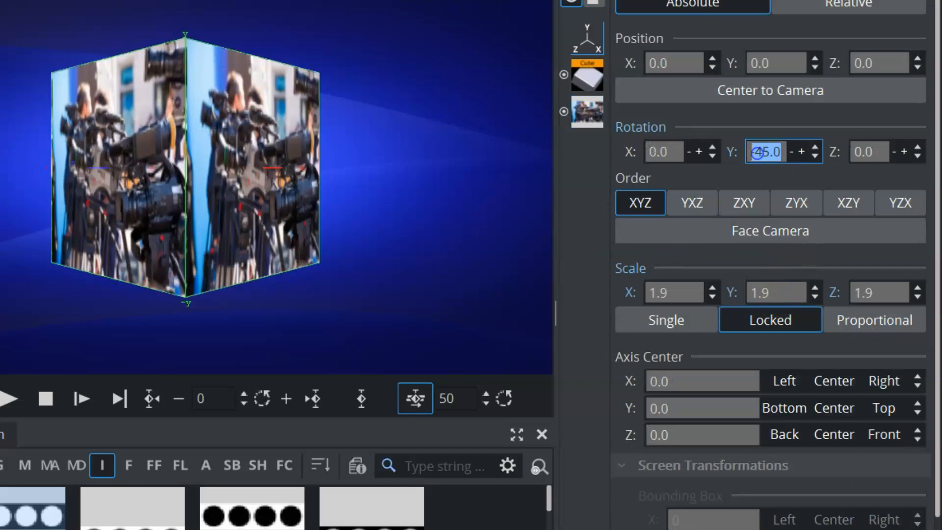
pyautogui.moveTo(649, 151); pyautogui.dragTo(672, 152)
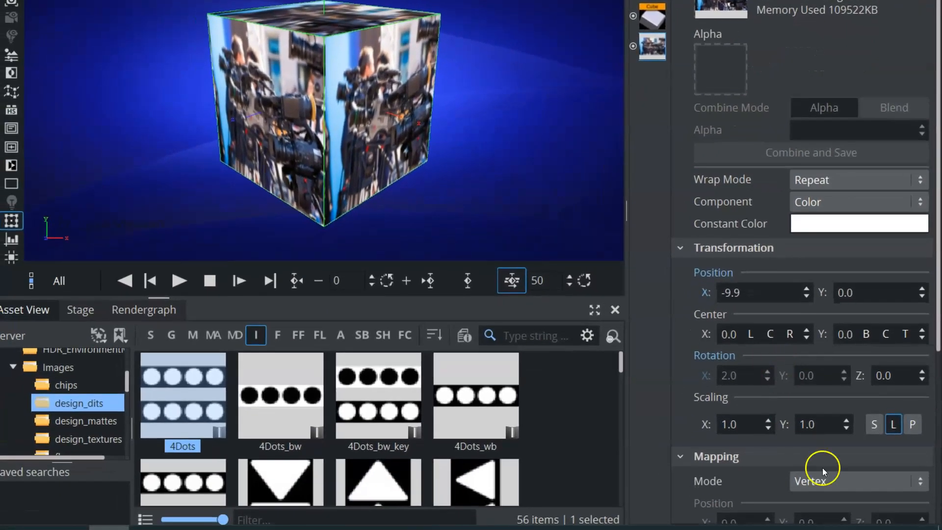
# Step: Try the Linear and then the Reflection mapping mode on the cube's texture
pyautogui.click(825, 476)
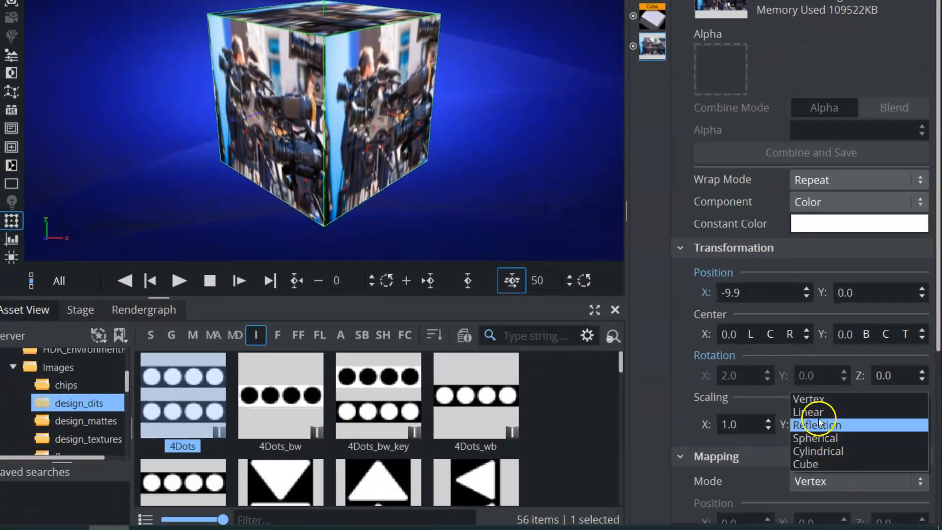
pyautogui.click(820, 420)
pyautogui.click(261, 115)
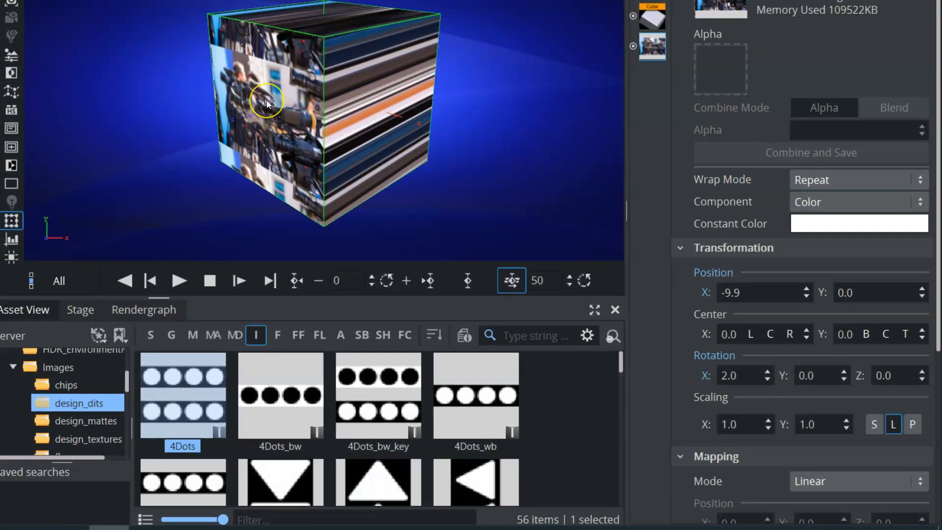
pyautogui.click(814, 487)
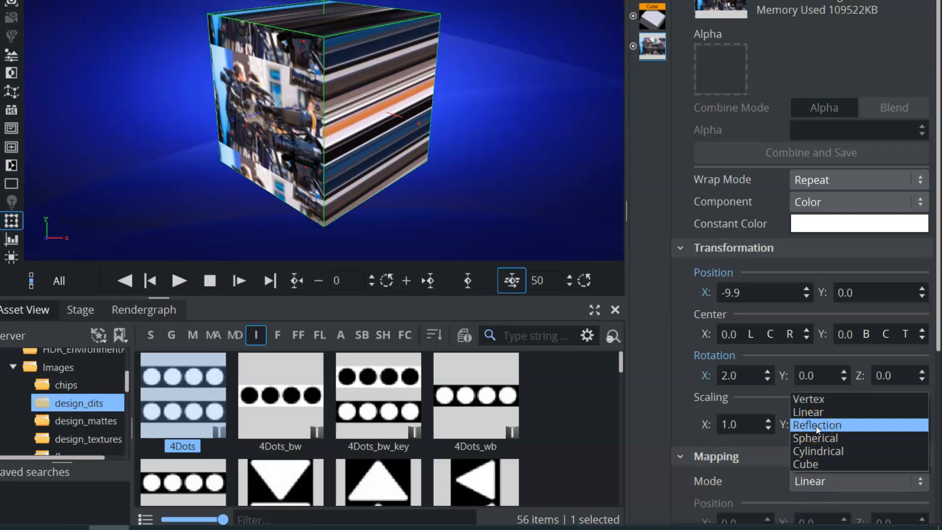
pyautogui.click(816, 425)
pyautogui.click(287, 181)
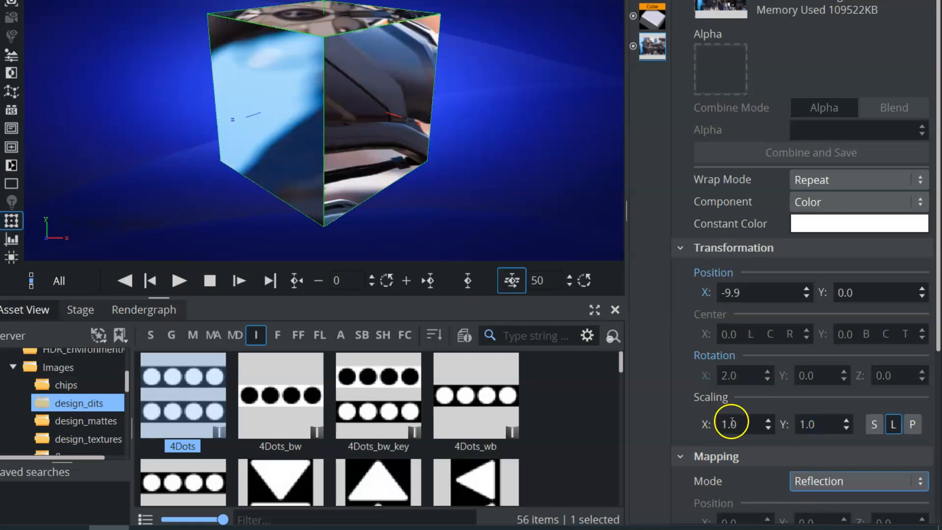
# Step: Set the texture's X position to -9.6 and its locked scaling to 1.03
pyautogui.moveTo(938, 341); pyautogui.dragTo(935, 458)
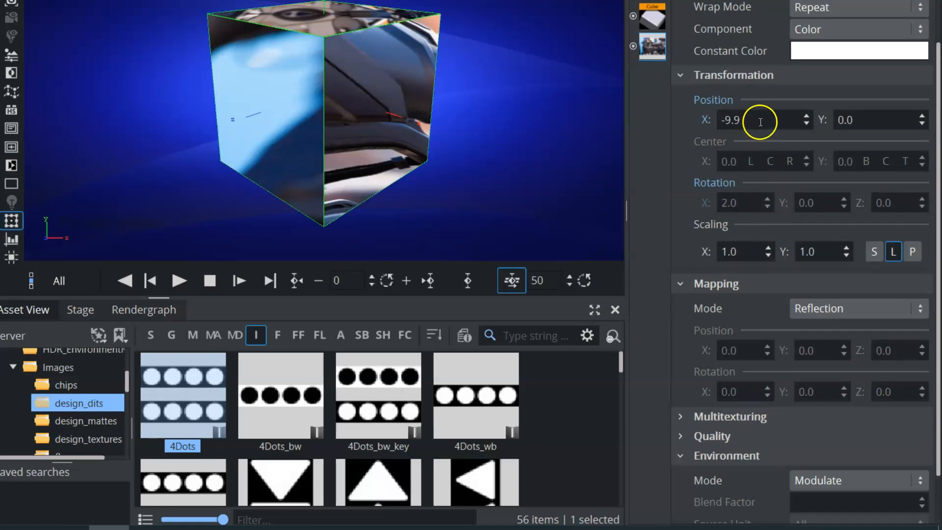
pyautogui.moveTo(762, 120)
pyautogui.mouseDown()
pyautogui.moveTo(751, 120)
pyautogui.moveTo(762, 122)
pyautogui.mouseUp()
pyautogui.moveTo(752, 256); pyautogui.dragTo(739, 251)
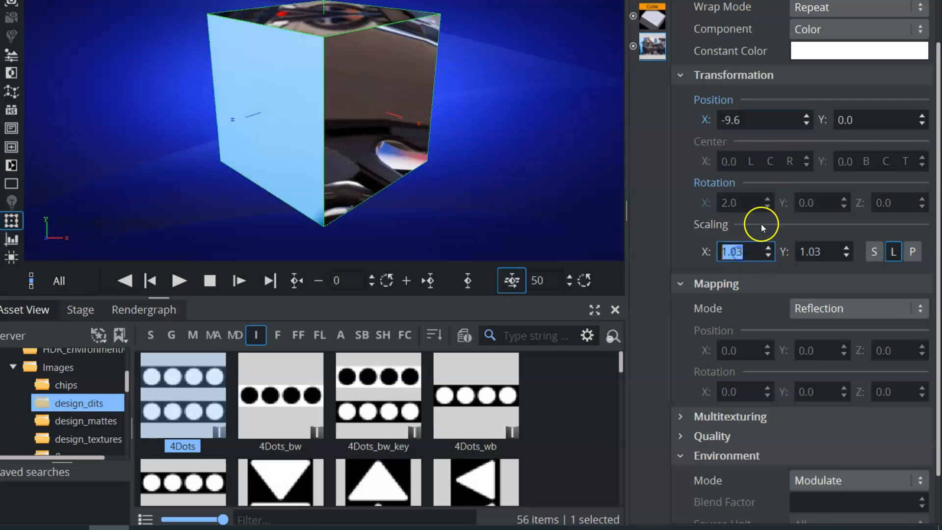
# Step: Try the Spherical, Cylindrical, Cube and Vertex mapping modes on the texture in turn
pyautogui.click(834, 310)
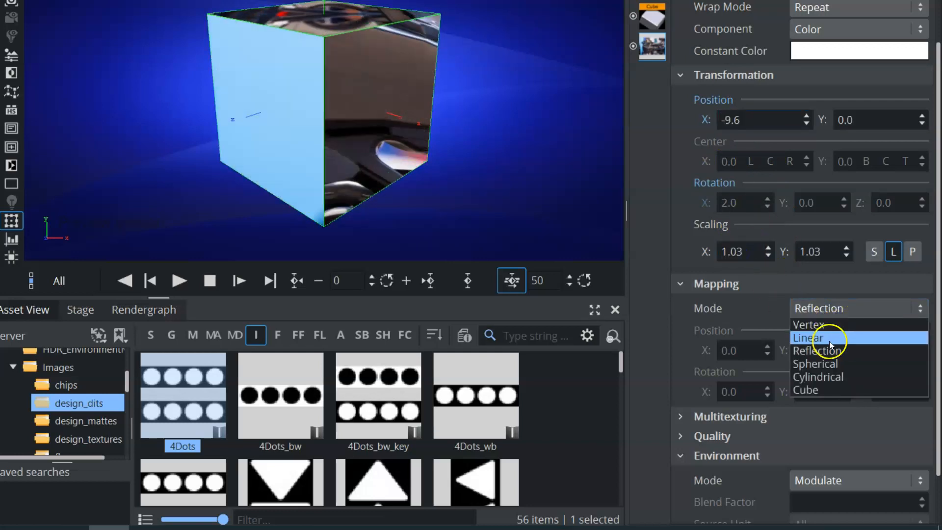
pyautogui.click(827, 363)
pyautogui.click(820, 309)
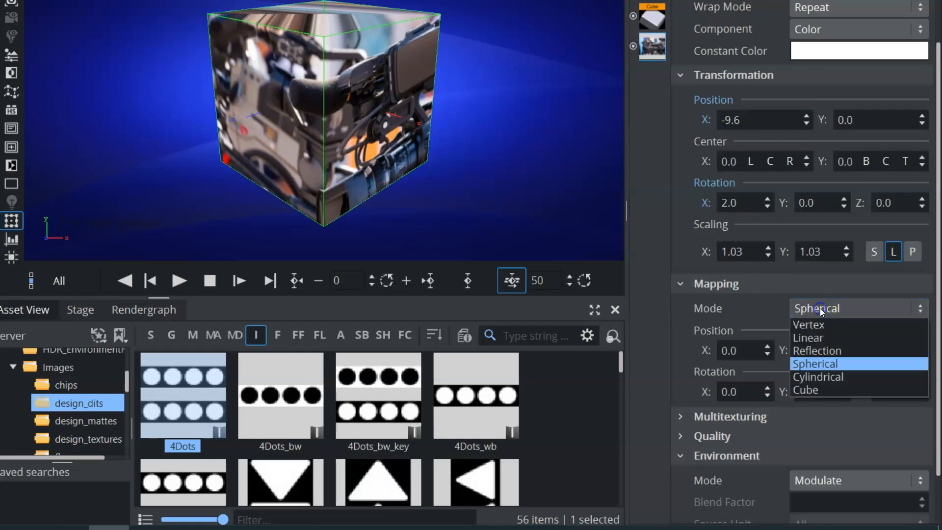
pyautogui.click(817, 375)
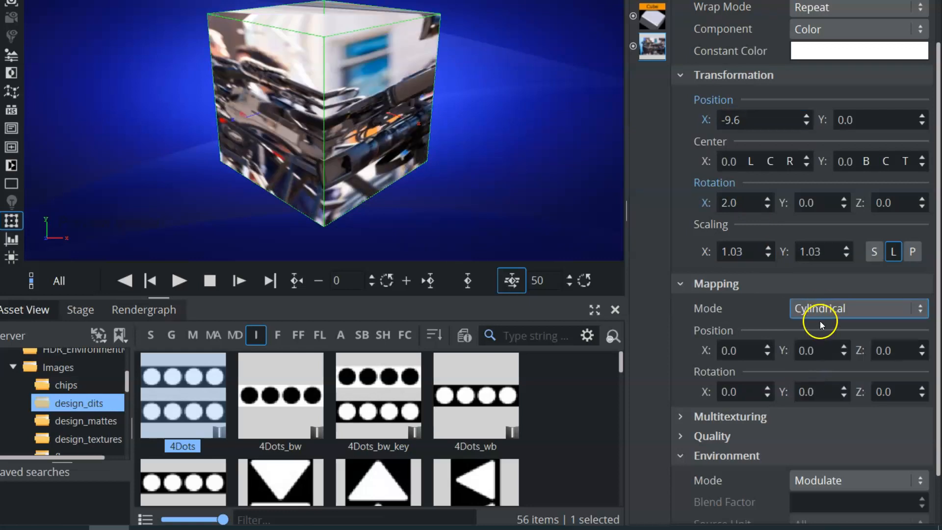
pyautogui.click(820, 312)
pyautogui.click(821, 390)
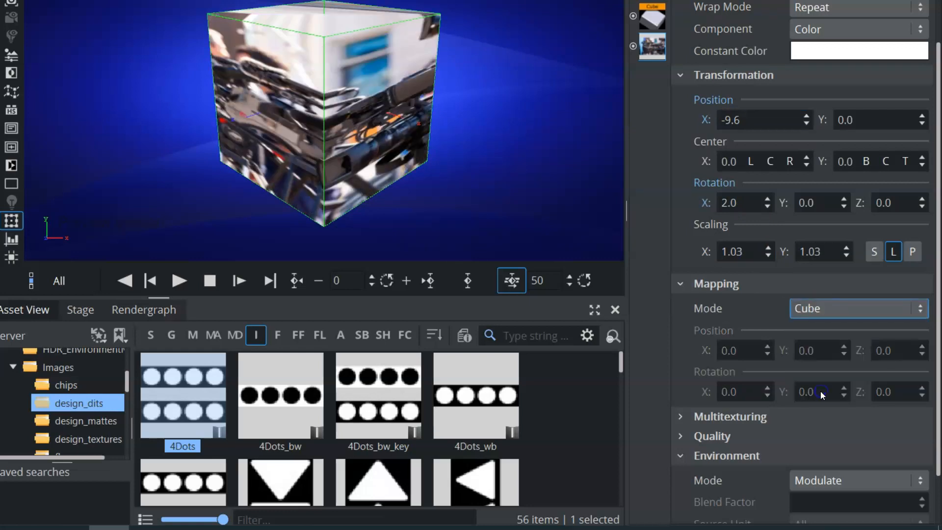
pyautogui.click(823, 312)
pyautogui.click(823, 321)
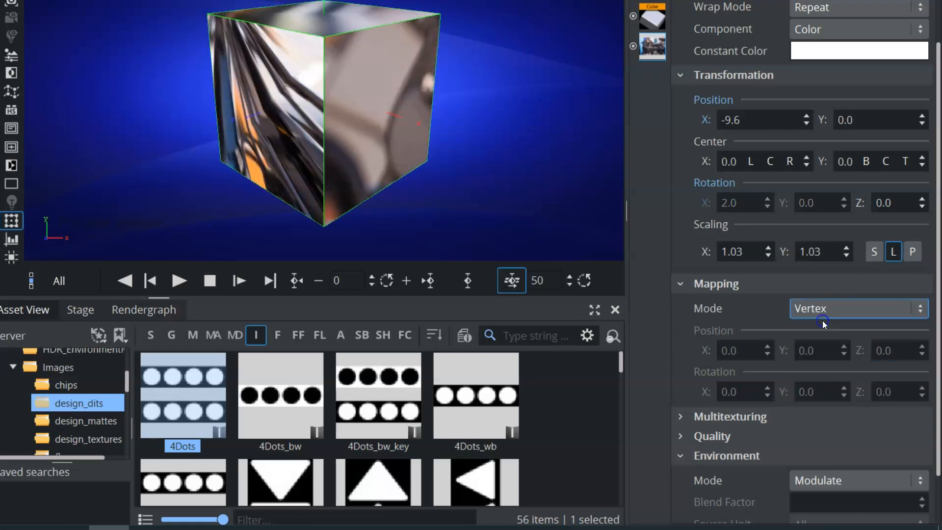
# Step: Set the mapping mode to Cylindrical with a mapping position of X -4.5, Y 2.6 and Z 2.3
pyautogui.click(814, 309)
pyautogui.click(822, 373)
pyautogui.moveTo(756, 363); pyautogui.dragTo(752, 351)
pyautogui.moveTo(713, 346); pyautogui.dragTo(717, 346)
pyautogui.moveTo(784, 350); pyautogui.dragTo(902, 345)
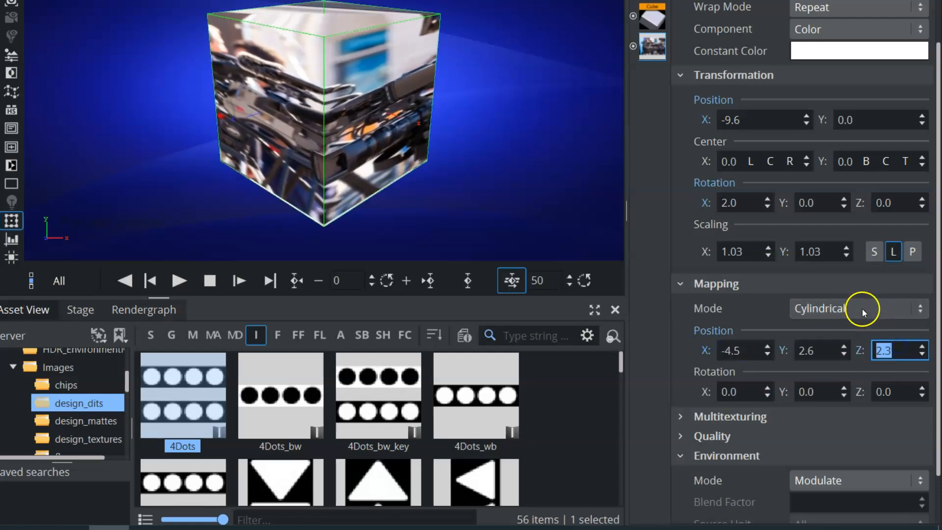
# Step: Change the texture's mapping mode to Linear
pyautogui.click(735, 391)
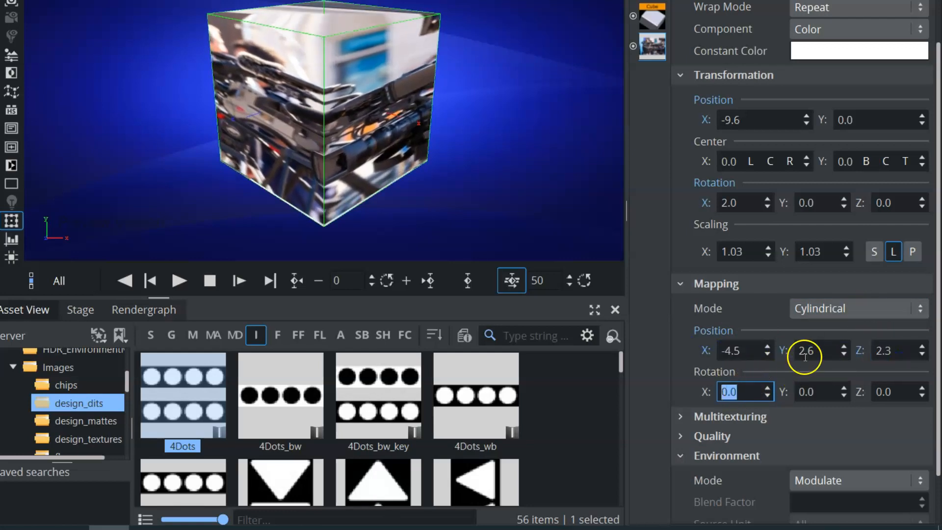
pyautogui.click(814, 311)
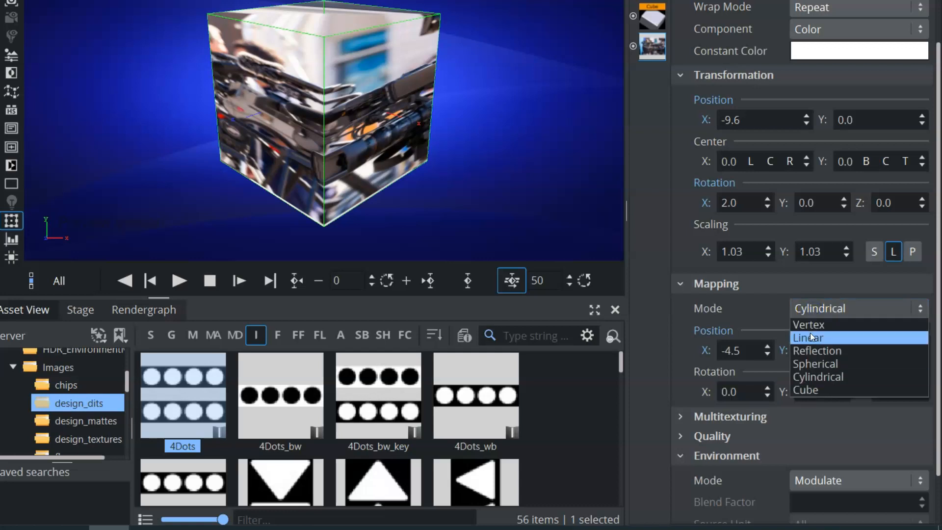
pyautogui.click(811, 332)
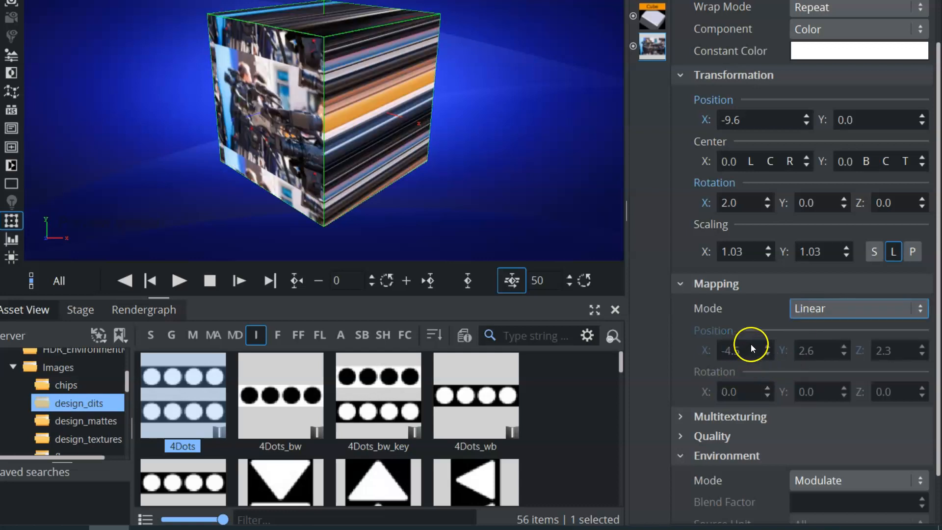
# Step: Examine the Texture Unit choices in the multitexturing settings, then collapse that section
pyautogui.click(680, 417)
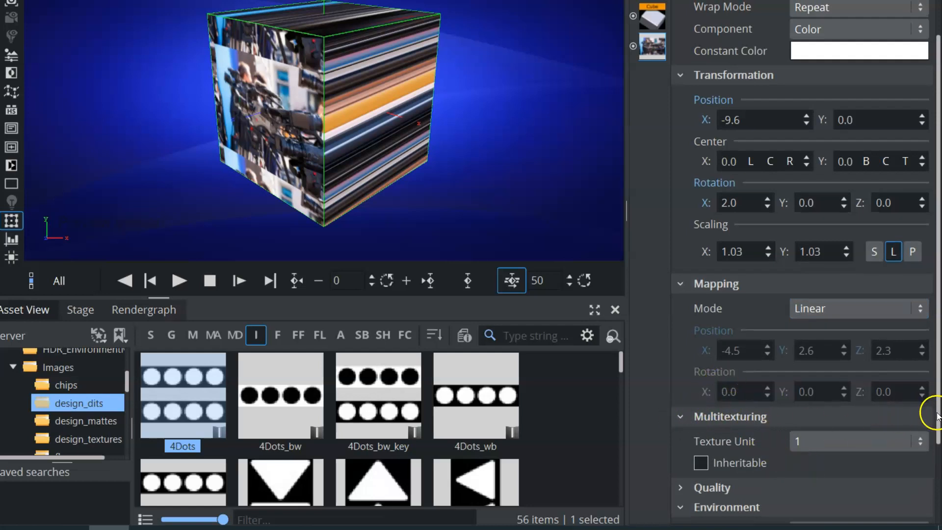
pyautogui.scroll(-1, 934, 412)
pyautogui.click(835, 379)
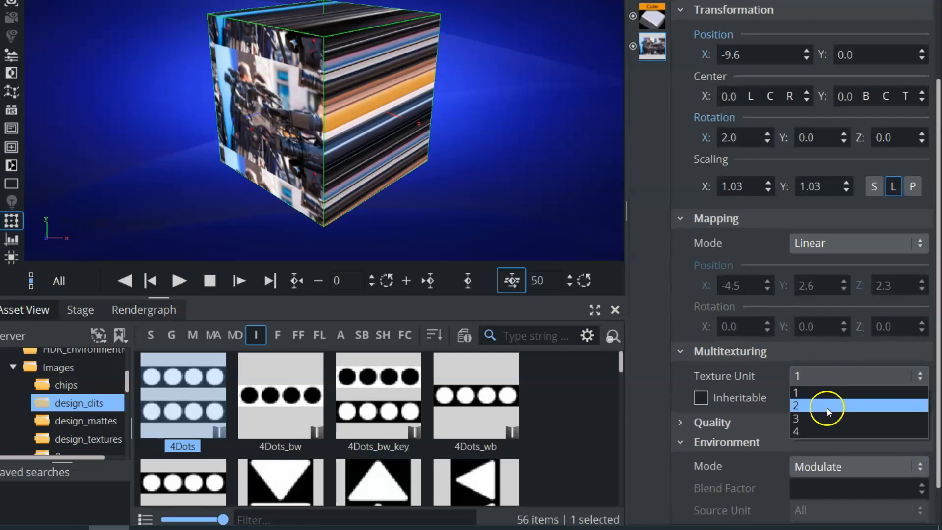
pyautogui.click(735, 354)
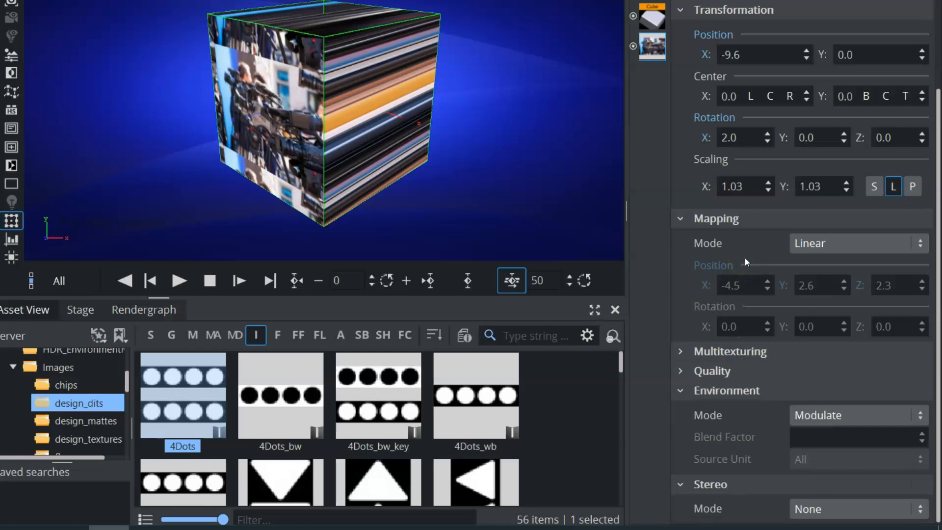
# Step: Try the Pixel and Linear texture quality modes, then return the quality mode to Mipmap
pyautogui.click(680, 372)
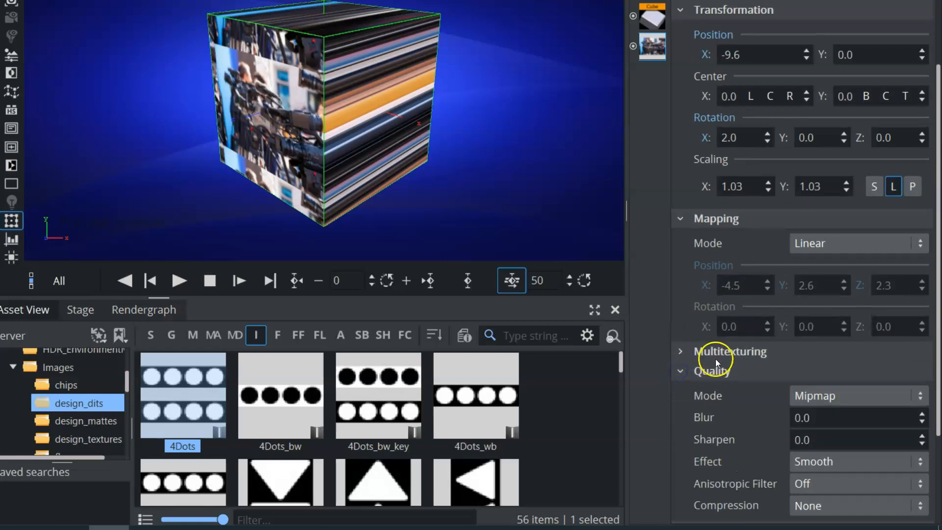
pyautogui.scroll(-2, 752, 387)
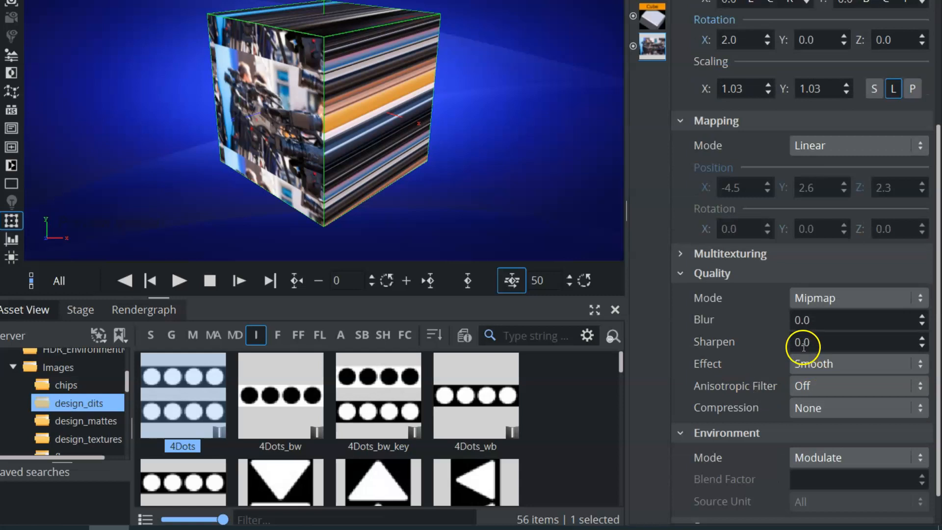
pyautogui.click(835, 297)
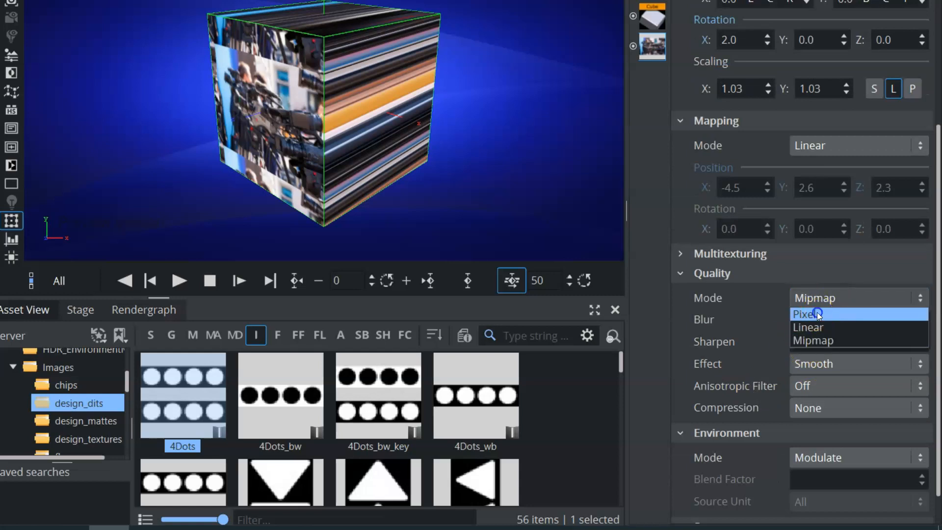
pyautogui.click(817, 313)
pyautogui.click(820, 298)
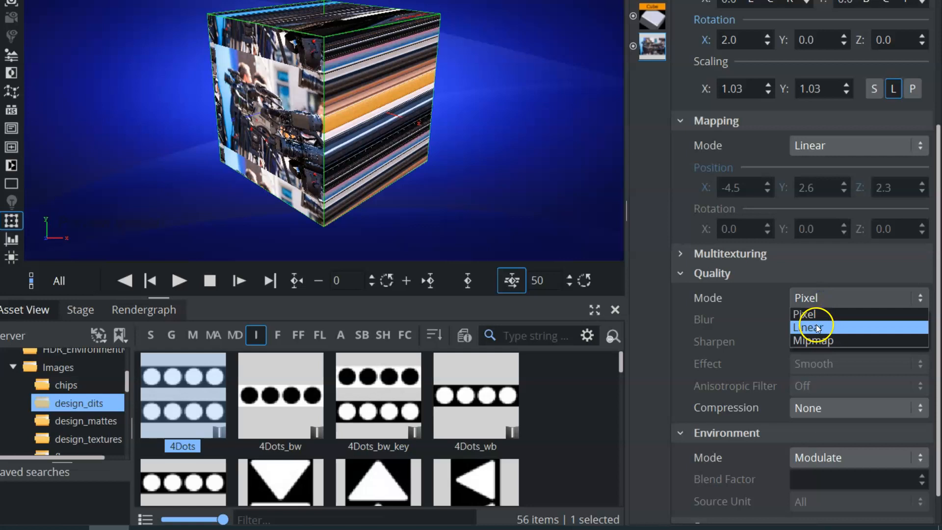
pyautogui.click(816, 325)
pyautogui.click(820, 300)
pyautogui.click(815, 340)
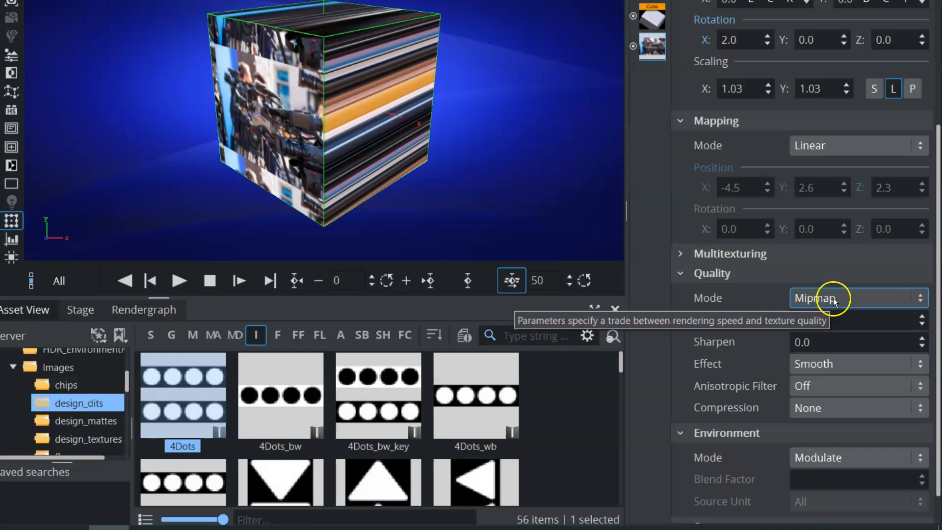
# Step: Set the texture's quality effect to Mosaic, with Blur at 9.1 and Sharpen at 6.0
pyautogui.click(846, 366)
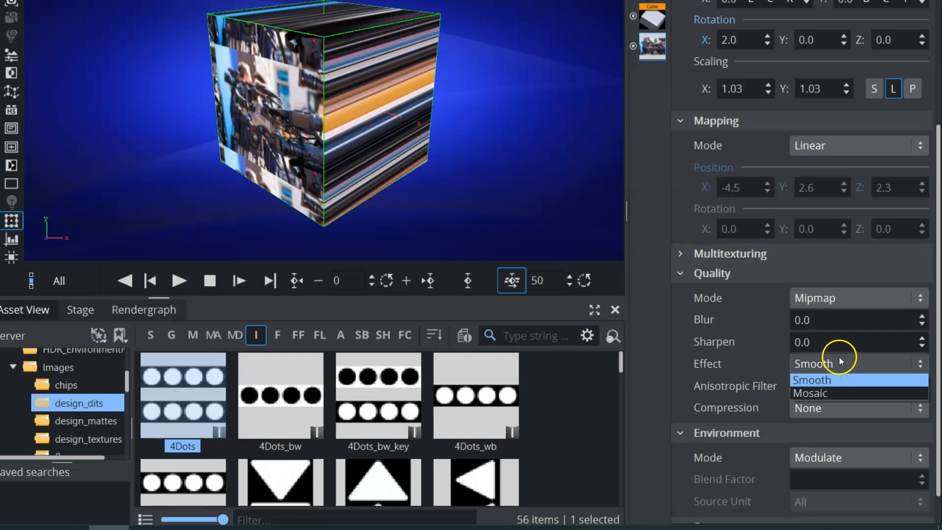
pyautogui.click(810, 392)
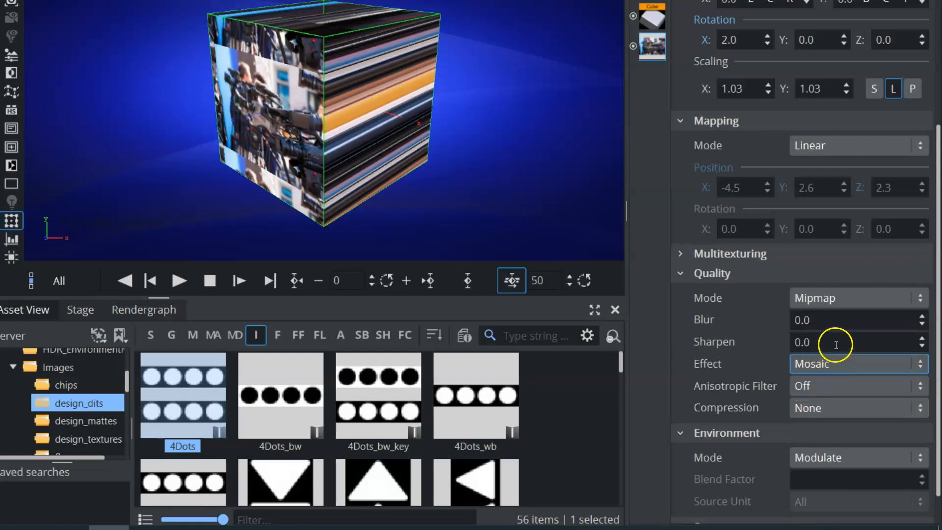
pyautogui.moveTo(820, 322); pyautogui.dragTo(871, 323)
pyautogui.moveTo(795, 339); pyautogui.dragTo(843, 340)
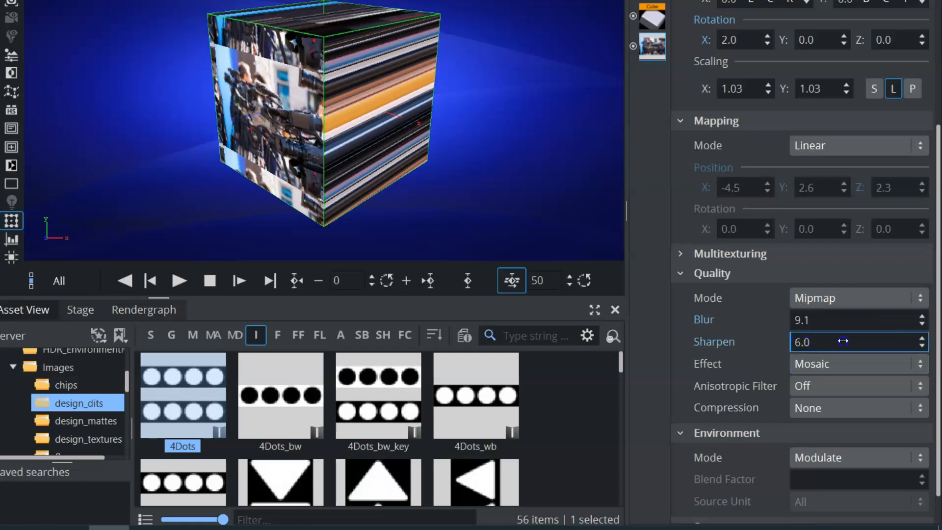
# Step: Try DXT5 compression on the texture, return compression to None and collapse the quality settings
pyautogui.click(817, 409)
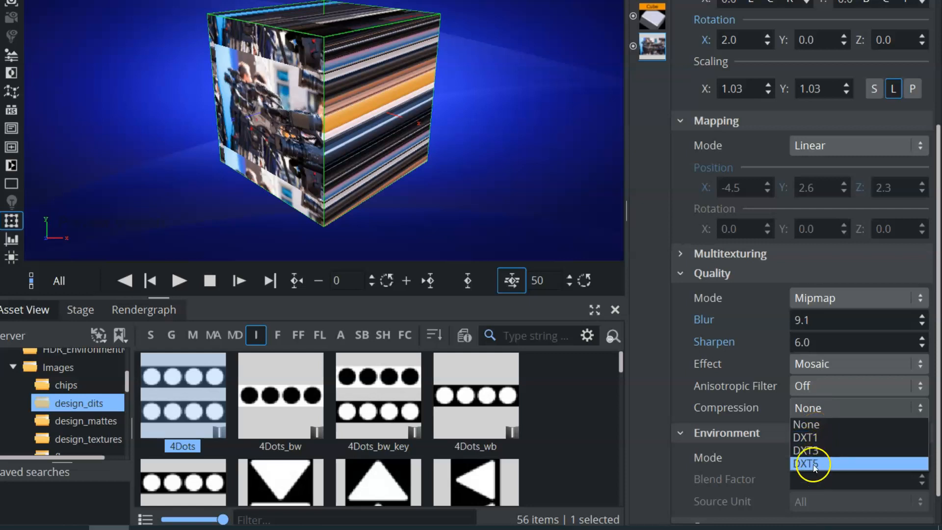
pyautogui.click(813, 463)
pyautogui.click(818, 408)
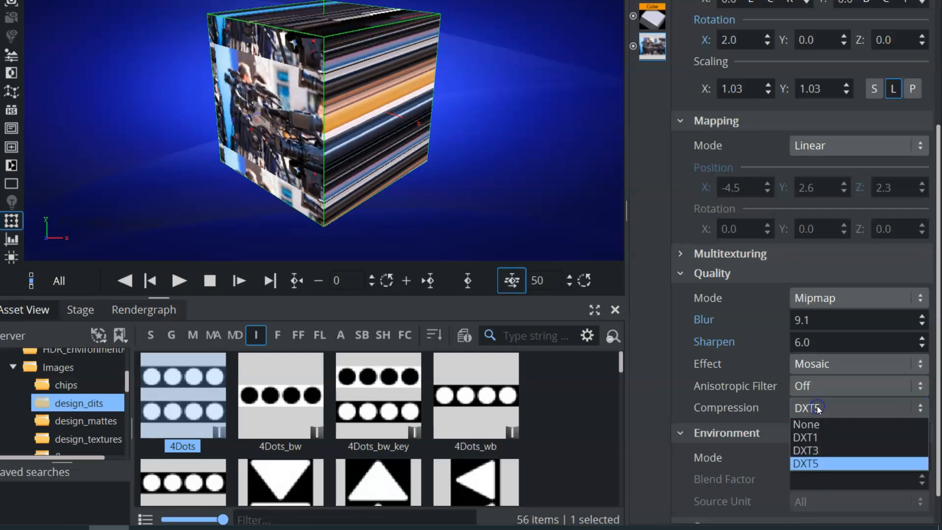
pyautogui.click(810, 423)
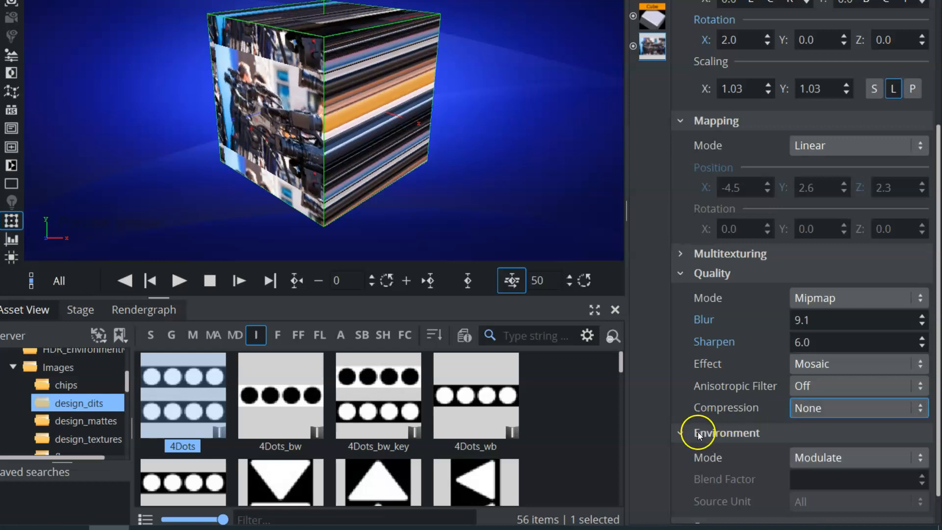
pyautogui.click(681, 274)
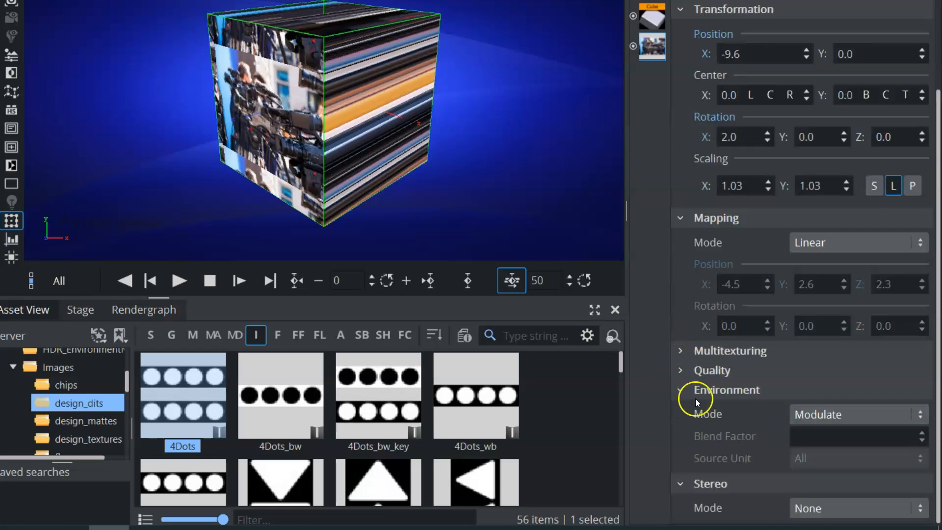
# Step: Step the texture's environment mode through Blend, Decal, Modulate and Add, finish on Interpolate, and collapse the environment settings
pyautogui.click(849, 414)
pyautogui.click(831, 430)
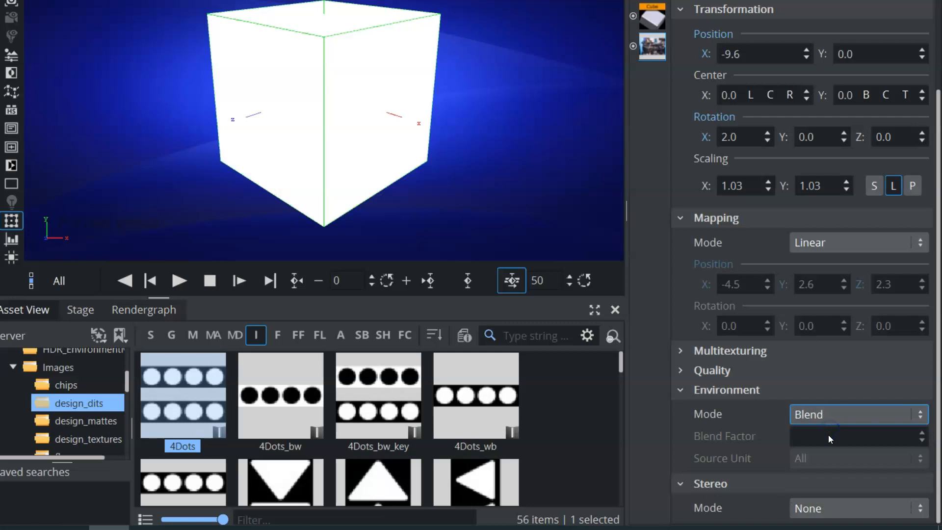
pyautogui.click(827, 415)
pyautogui.click(810, 444)
pyautogui.click(821, 416)
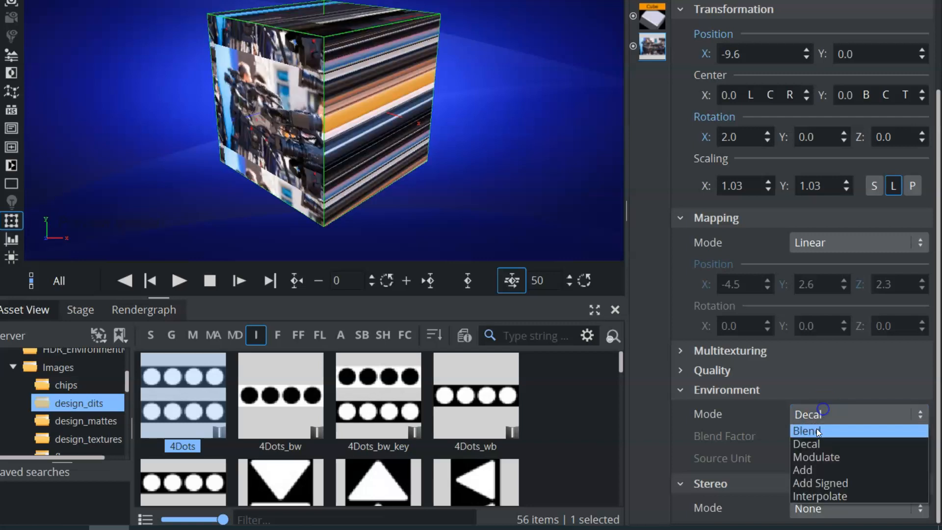
pyautogui.click(811, 456)
pyautogui.click(817, 424)
pyautogui.click(807, 469)
pyautogui.click(834, 414)
pyautogui.click(839, 496)
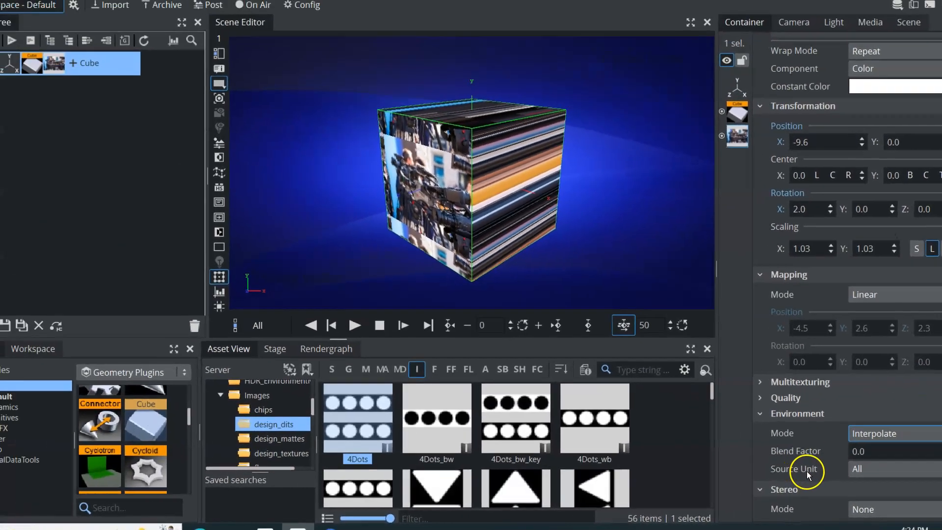
pyautogui.click(727, 390)
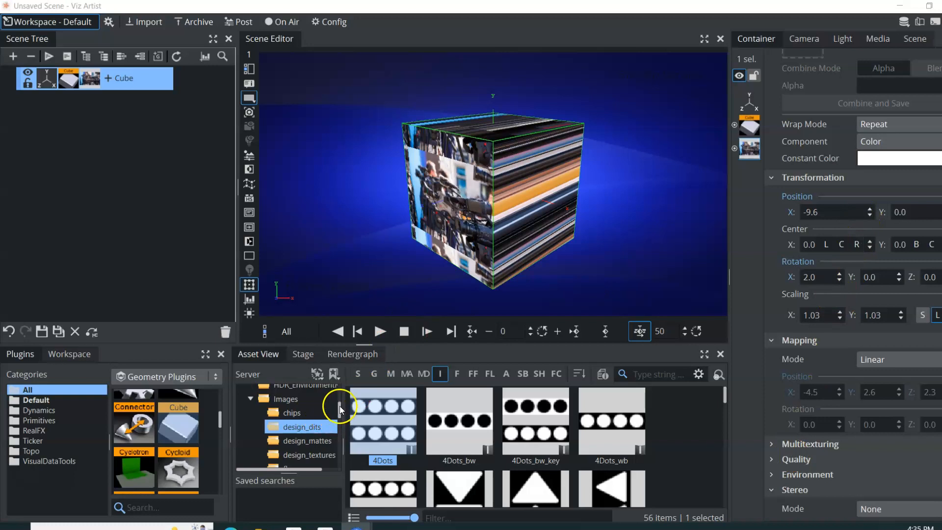
# Step: Open the reflections folder under Images to show its image assets
pyautogui.scroll(-2, 339, 405)
pyautogui.scroll(-3, 341, 422)
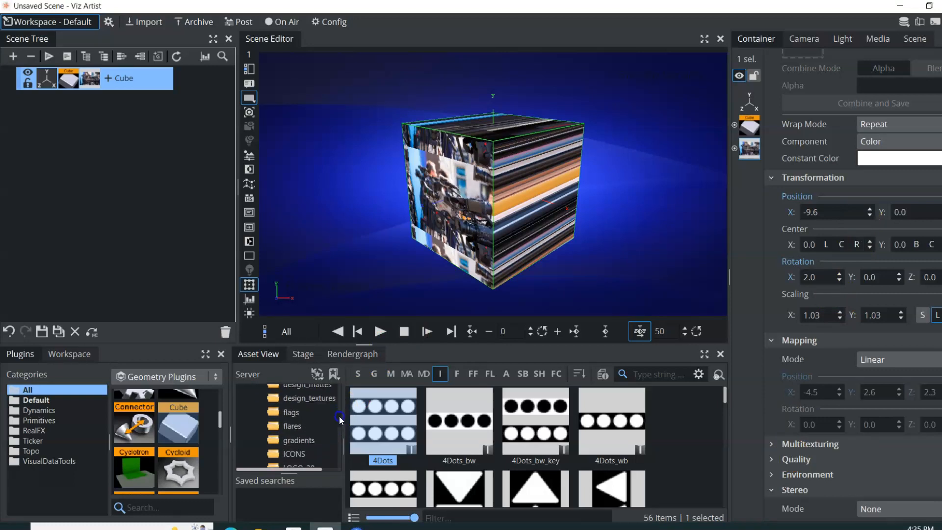
pyautogui.scroll(-1, 337, 429)
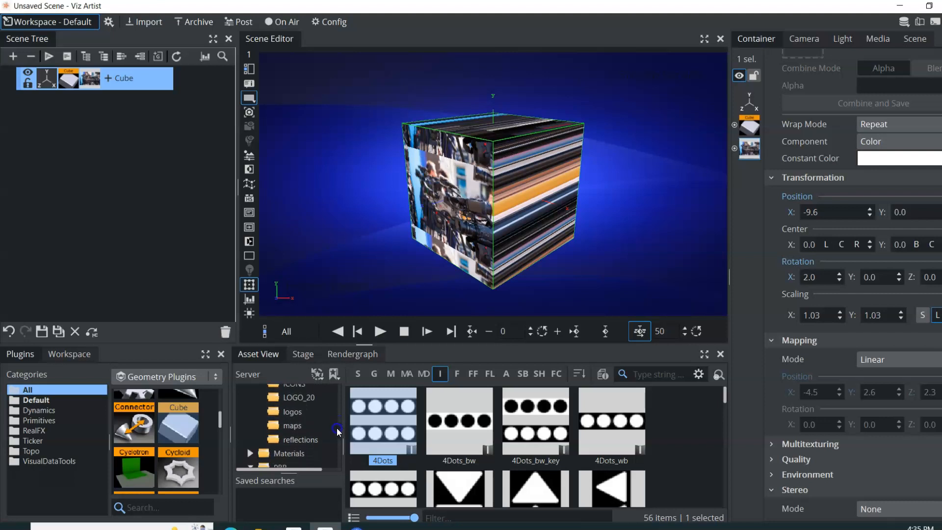
pyautogui.click(304, 439)
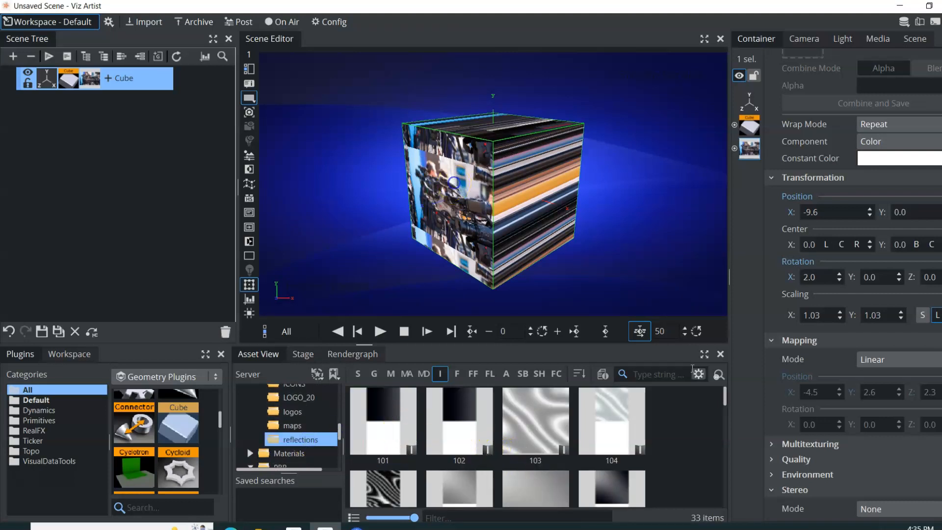
# Step: Set the texture's mapping mode to Reflection and replace the cube's texture with image 103
pyautogui.click(871, 359)
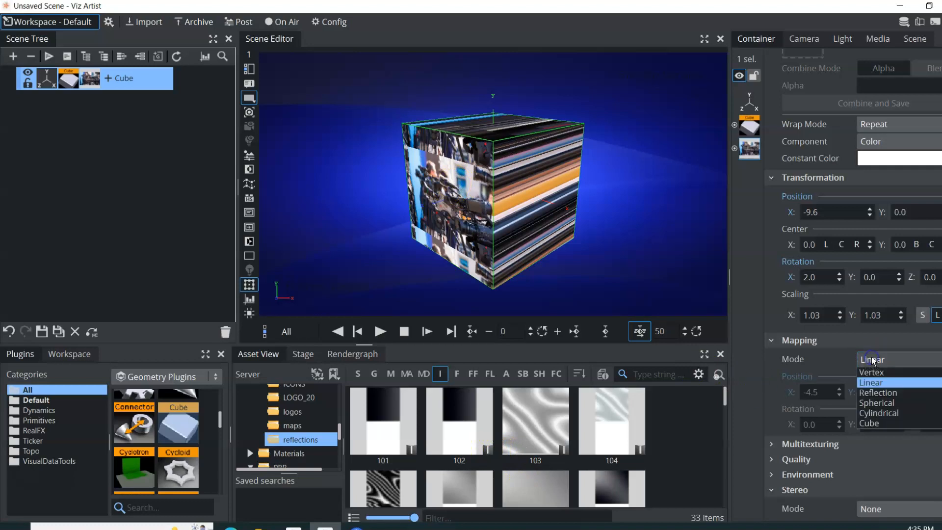
pyautogui.click(873, 399)
pyautogui.moveTo(539, 413); pyautogui.dragTo(89, 77)
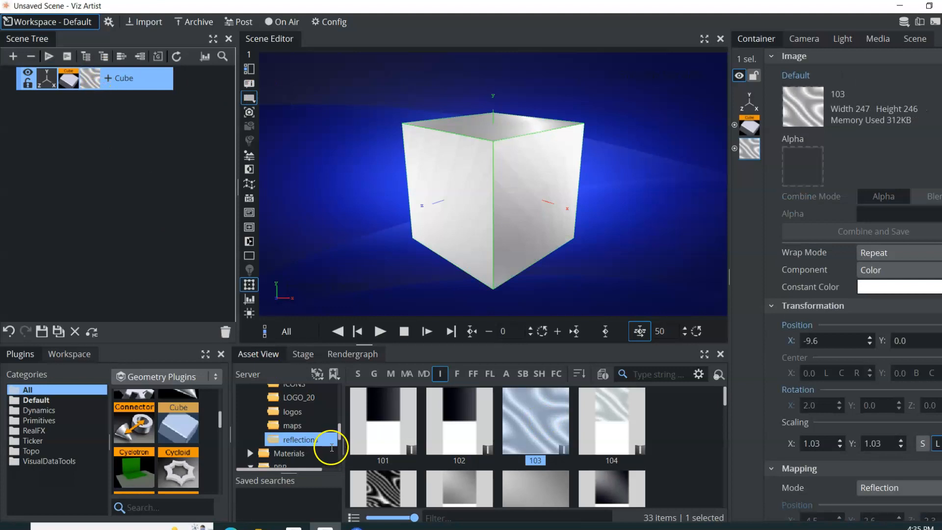
# Step: Replace the cube's texture with GoldChip1 from the chips image folder and shift the texture's X position to 26.6
pyautogui.moveTo(339, 435); pyautogui.dragTo(340, 406)
pyautogui.click(290, 420)
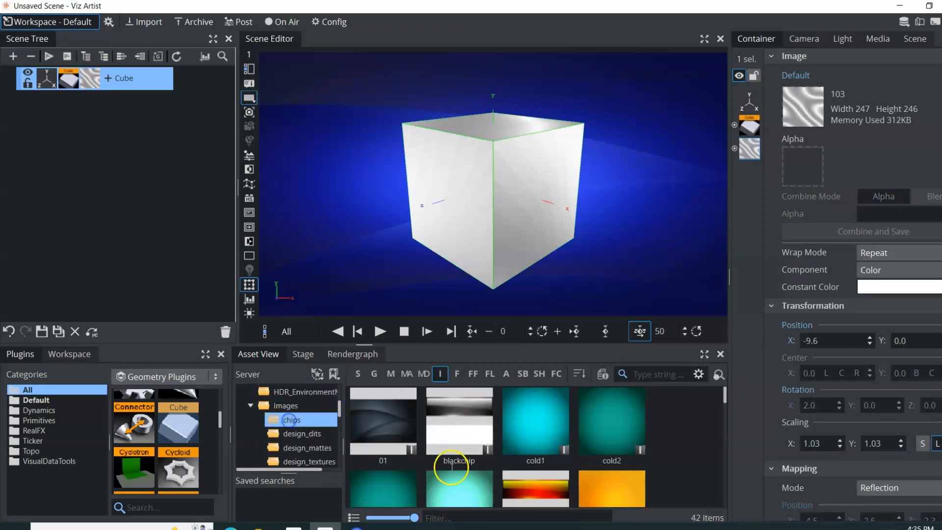
pyautogui.moveTo(476, 492); pyautogui.dragTo(103, 88)
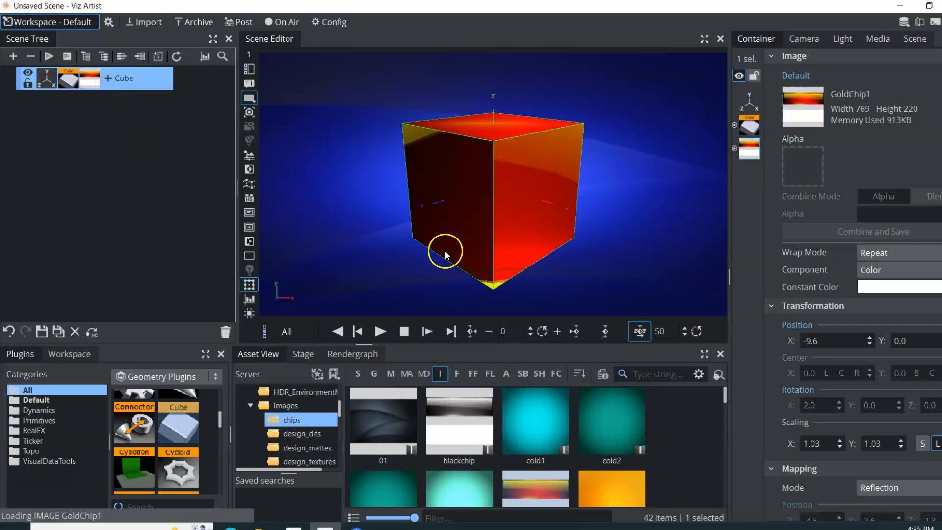
pyautogui.moveTo(810, 340); pyautogui.dragTo(810, 341)
pyautogui.scroll(-3, 860, 399)
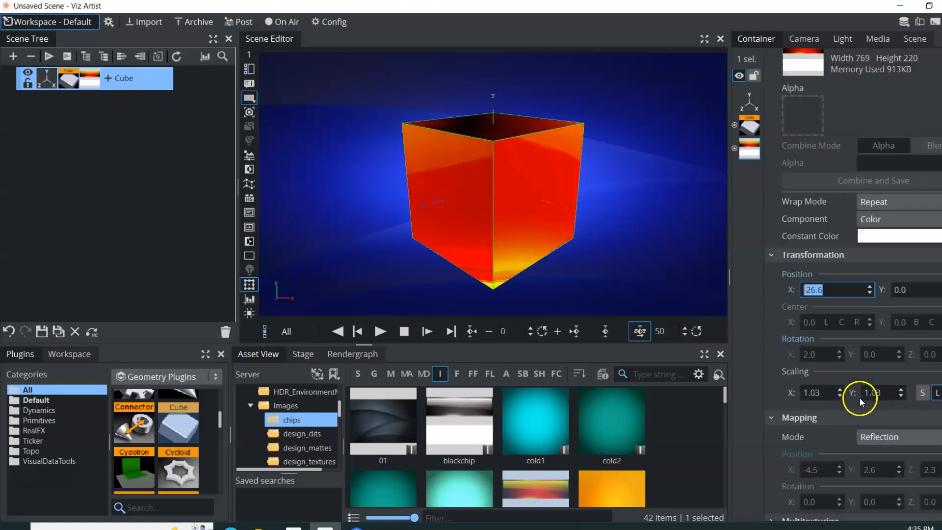